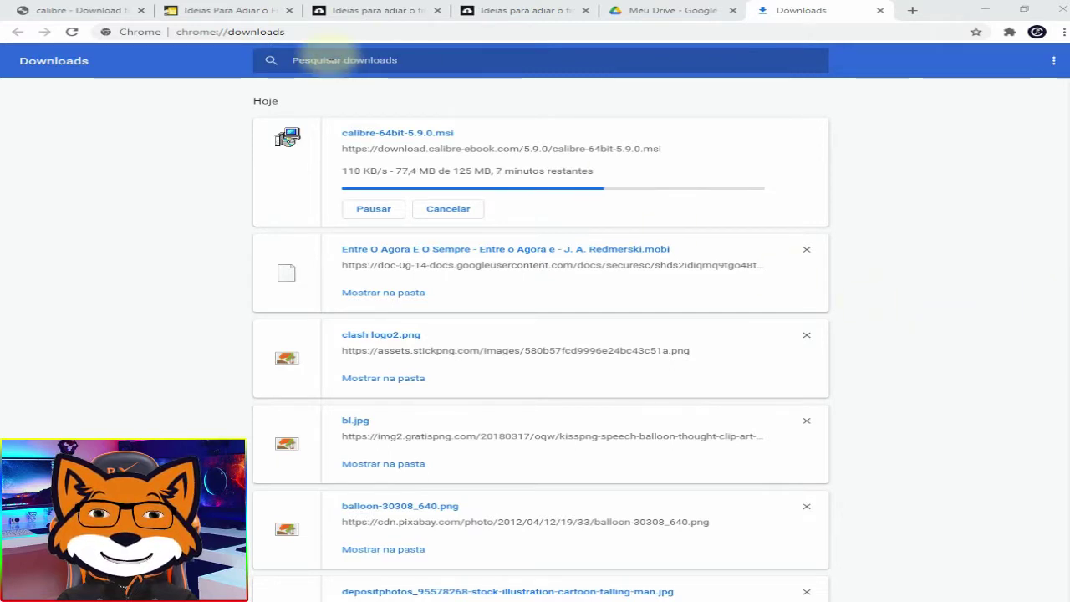
- Return to calibre's platform selection page and check this computer's system type in its Windows properties
{"action": "left_click", "coordinate": [92, 8]}
{"action": "left_click", "coordinate": [10, 32]}
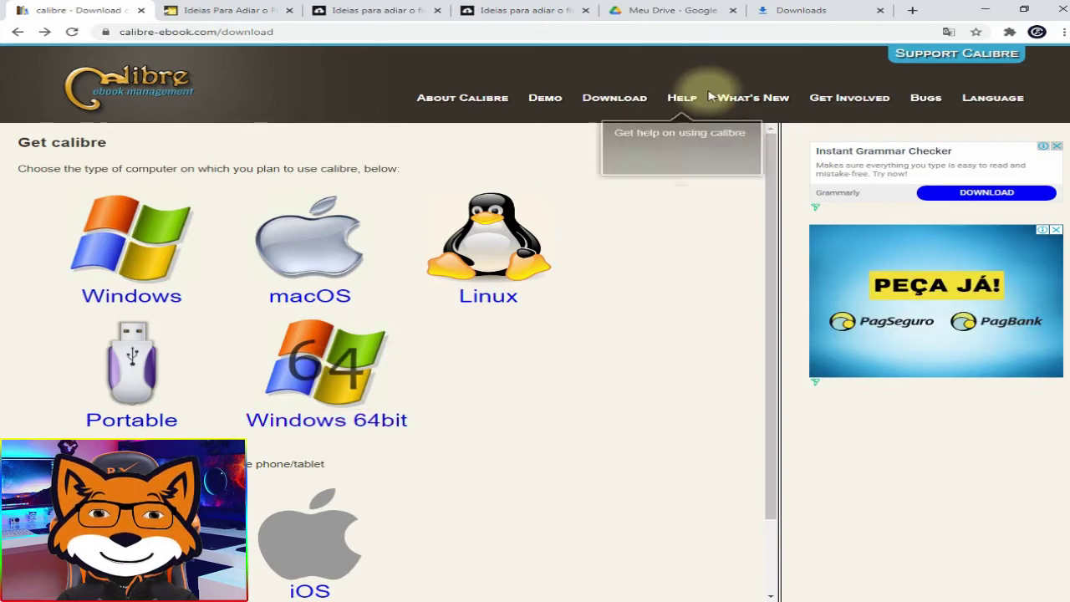
{"action": "left_click", "coordinate": [989, 10]}
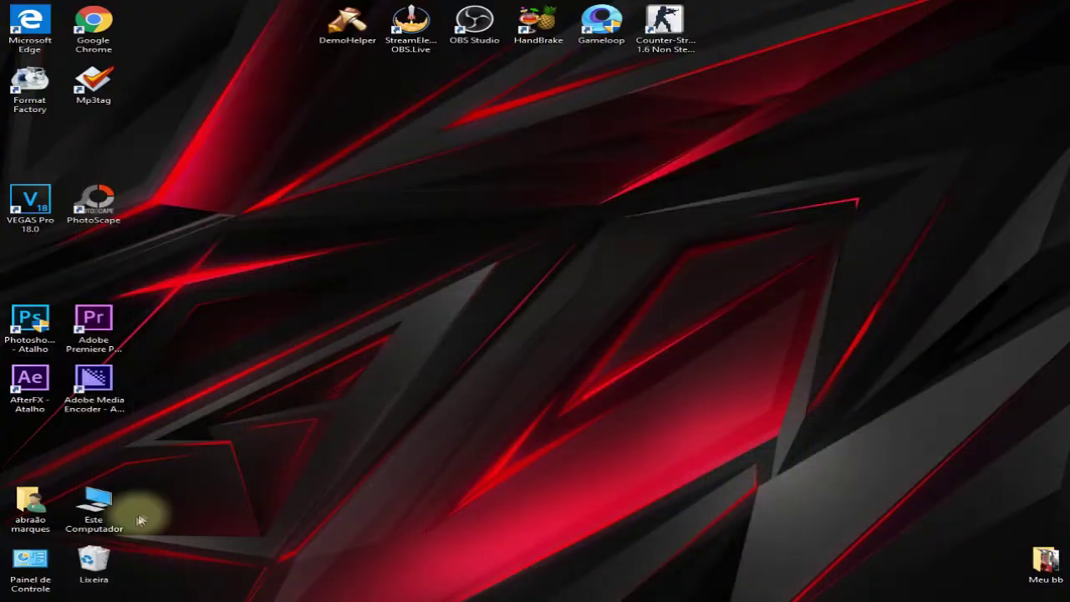
{"action": "right_click", "coordinate": [96, 502]}
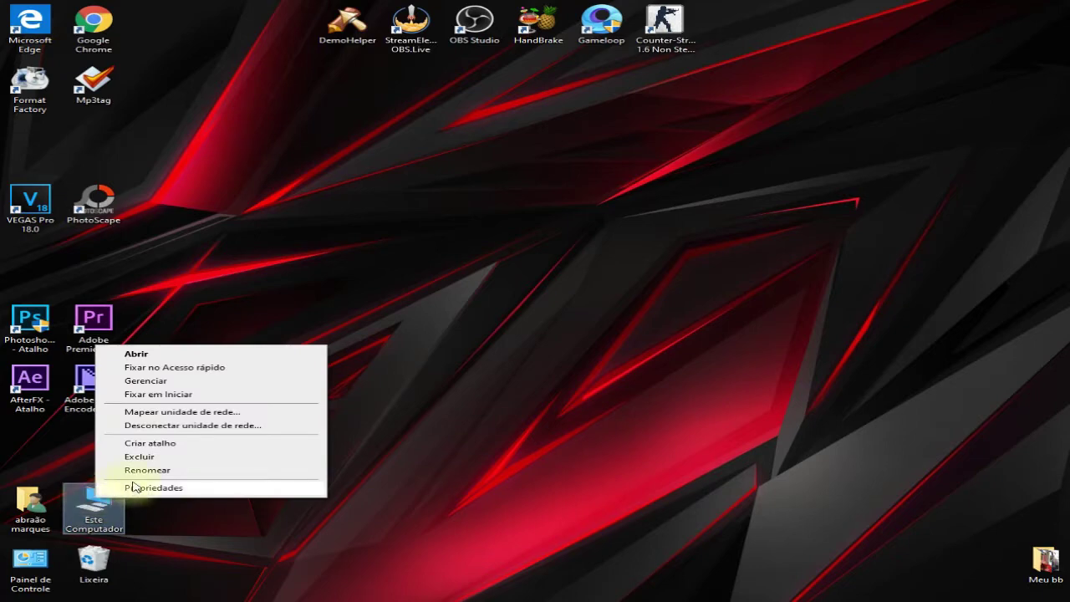
{"action": "left_click", "coordinate": [165, 490]}
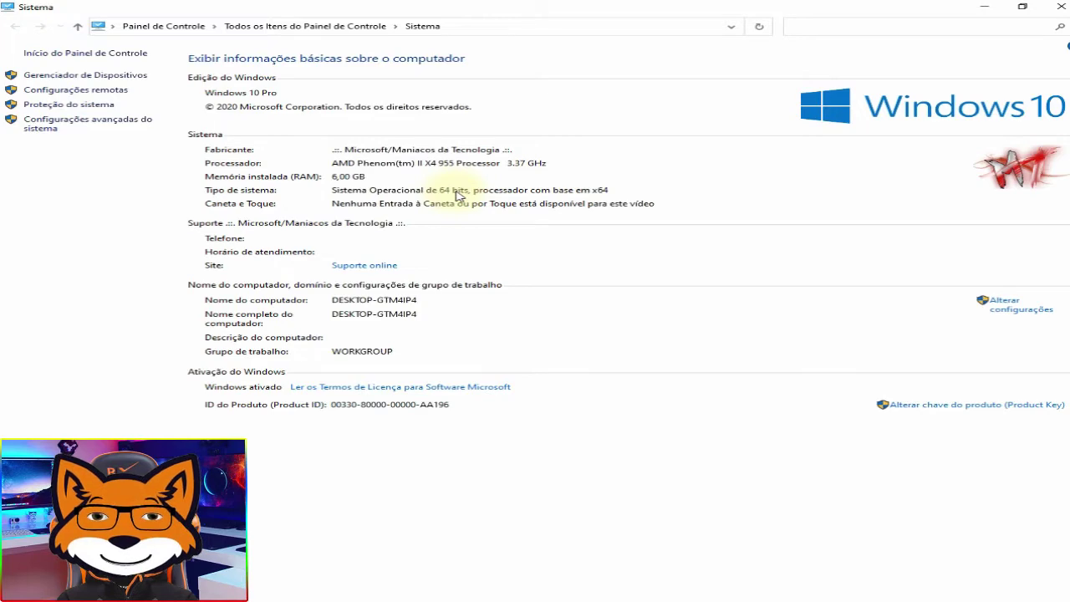
{"action": "left_click", "coordinate": [1060, 6]}
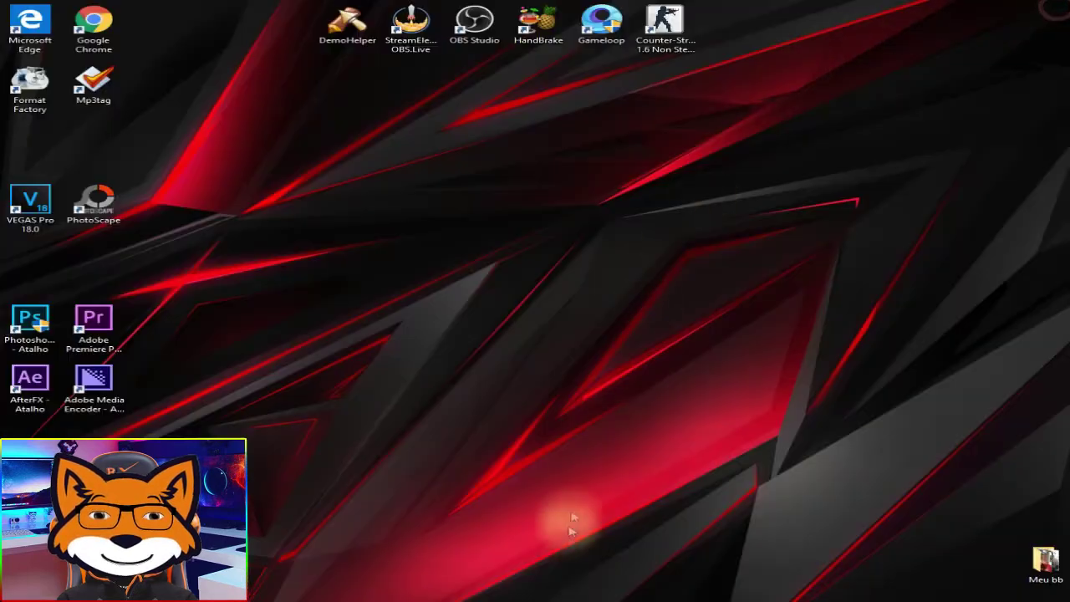
- Back in Chrome, choose the Windows 64bit version of calibre and check the installer's download progress
{"action": "left_click", "coordinate": [397, 595]}
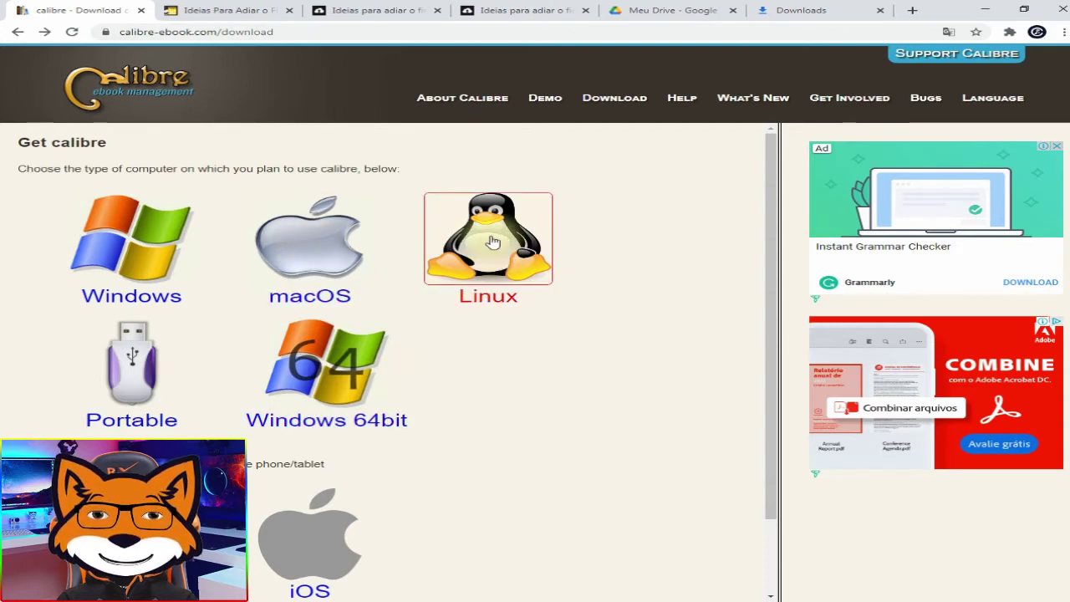
{"action": "left_click", "coordinate": [326, 362]}
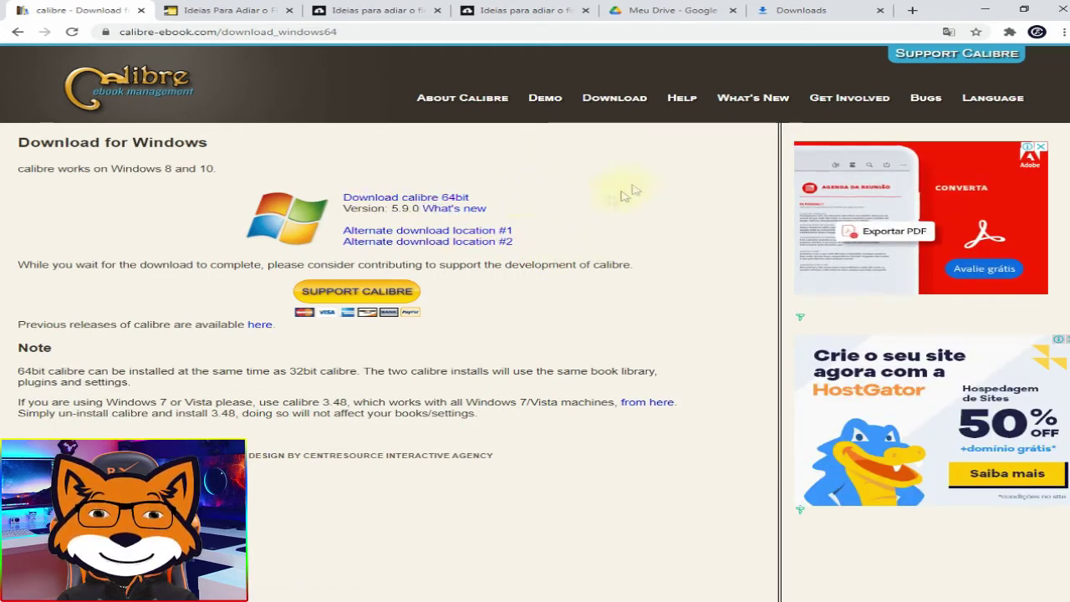
{"action": "left_click", "coordinate": [794, 17]}
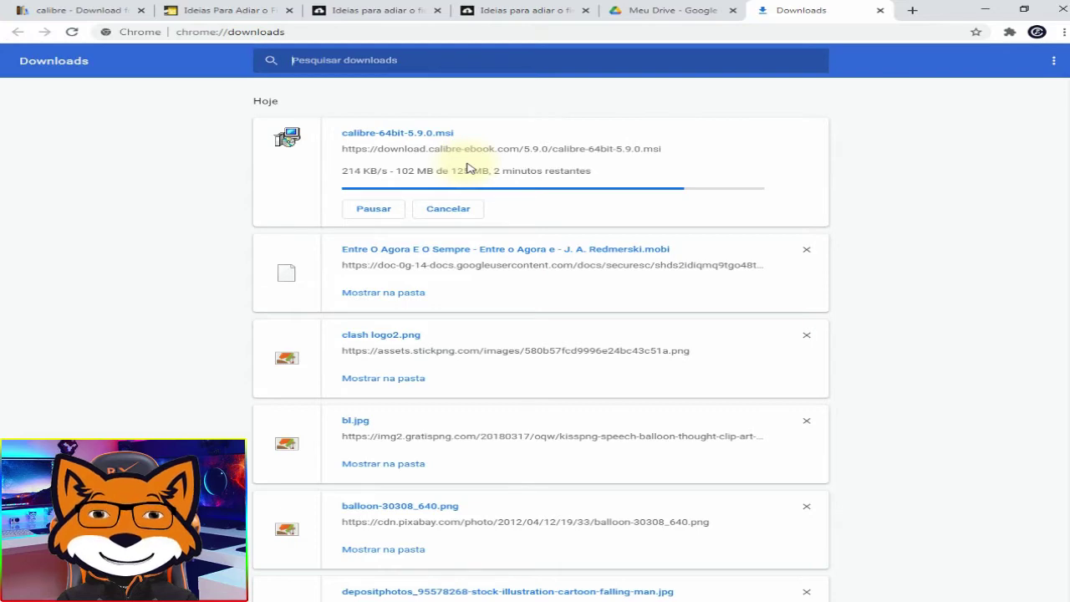
- From the Le Livros page of "Ideias Para Adiar o Fim do Mundo", open the mobi download and close the duplicate older download tabs
{"action": "left_click", "coordinate": [234, 10]}
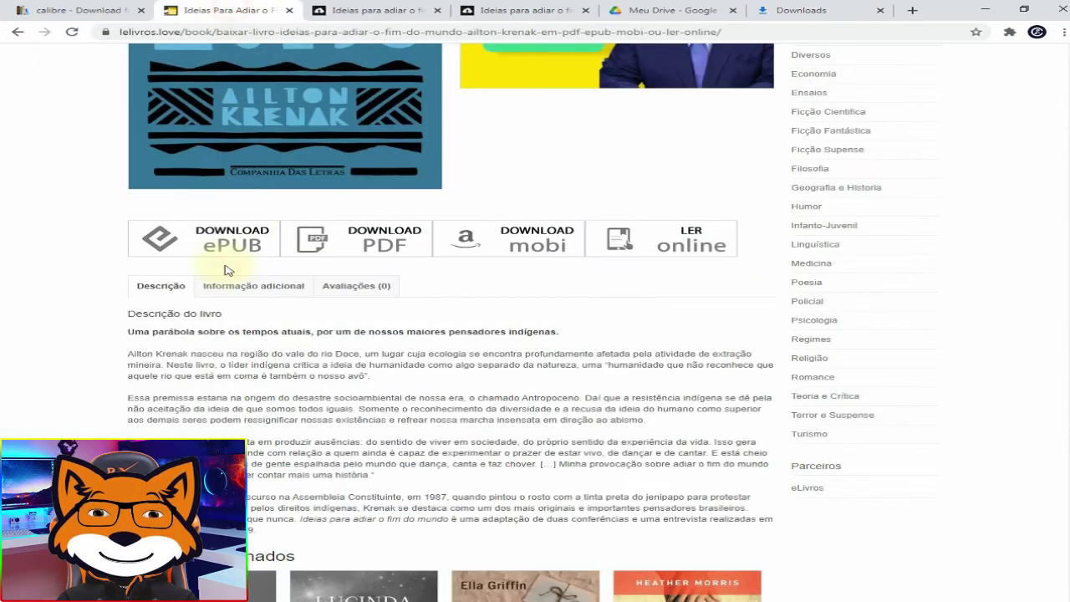
{"action": "scroll", "coordinate": [227, 268], "scroll_direction": "up", "scroll_amount": 3}
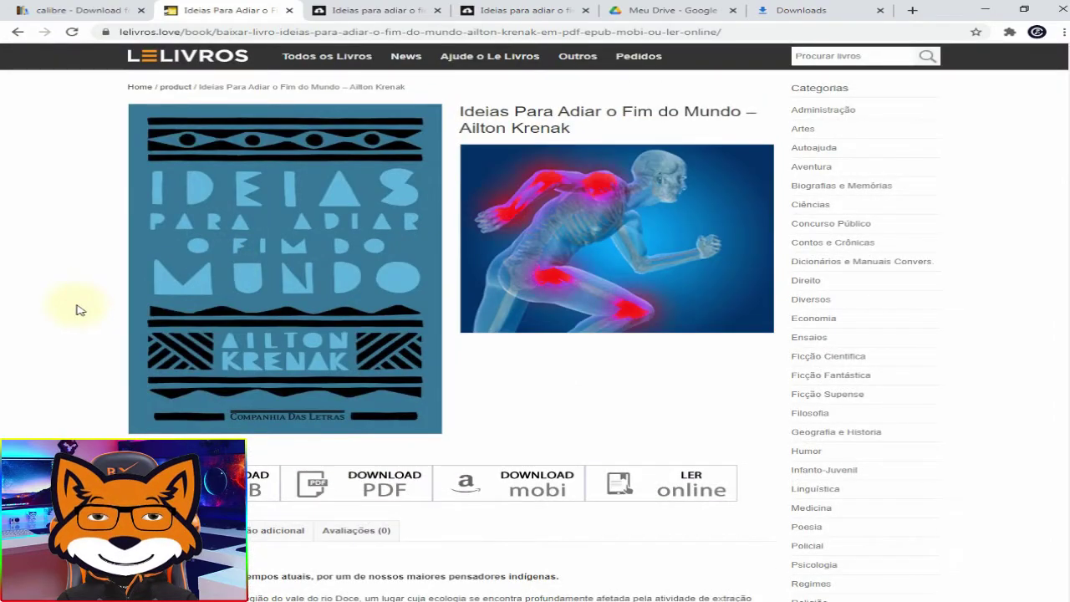
{"action": "scroll", "coordinate": [80, 310], "scroll_direction": "down", "scroll_amount": 3}
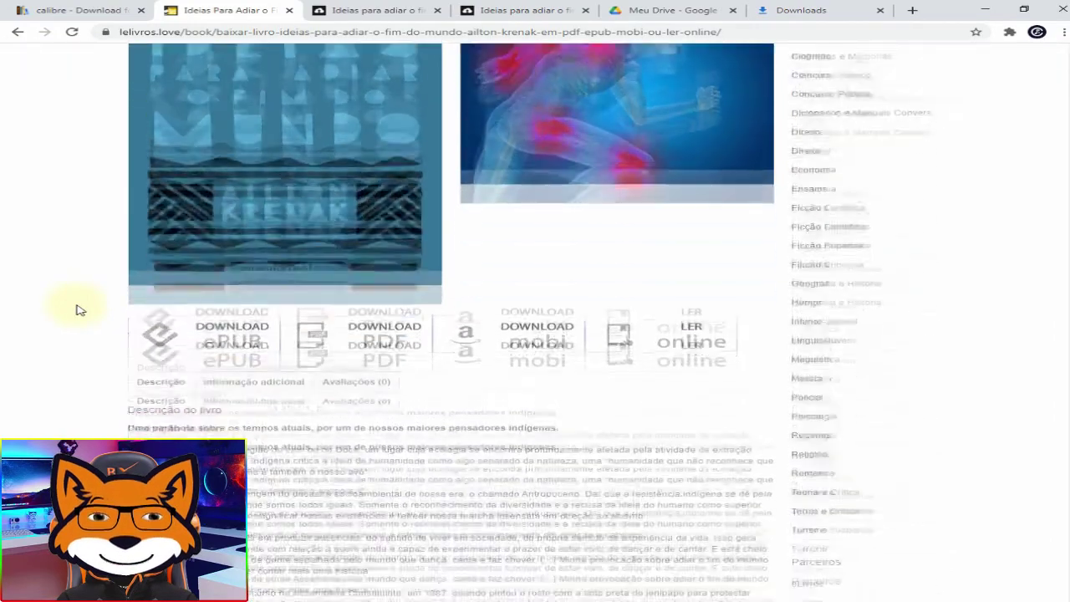
{"action": "scroll", "coordinate": [282, 310], "scroll_direction": "up", "scroll_amount": 3}
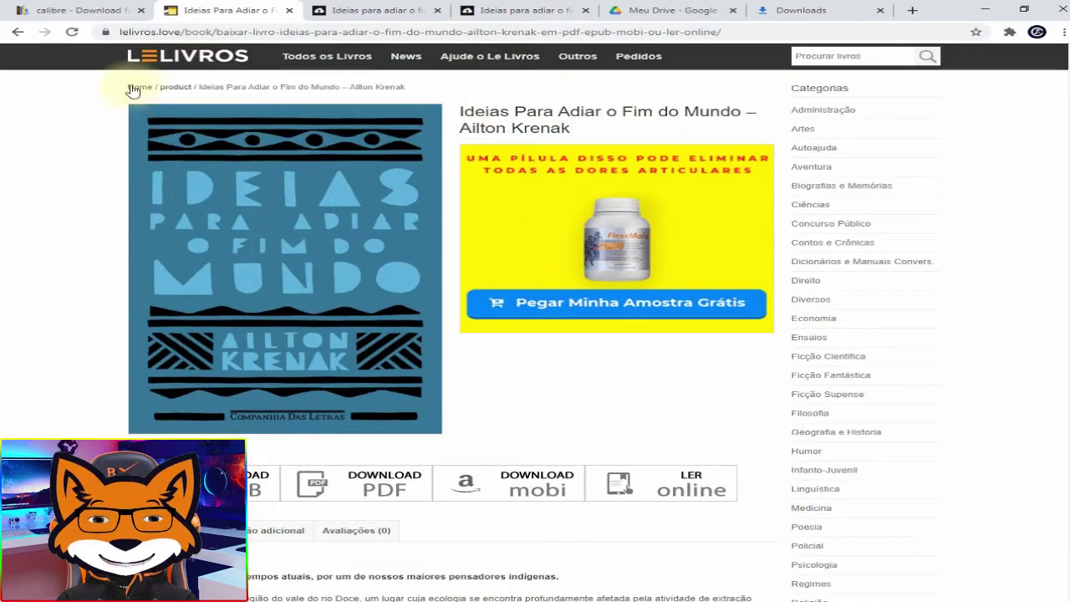
{"action": "scroll", "coordinate": [138, 219], "scroll_direction": "down", "scroll_amount": 3}
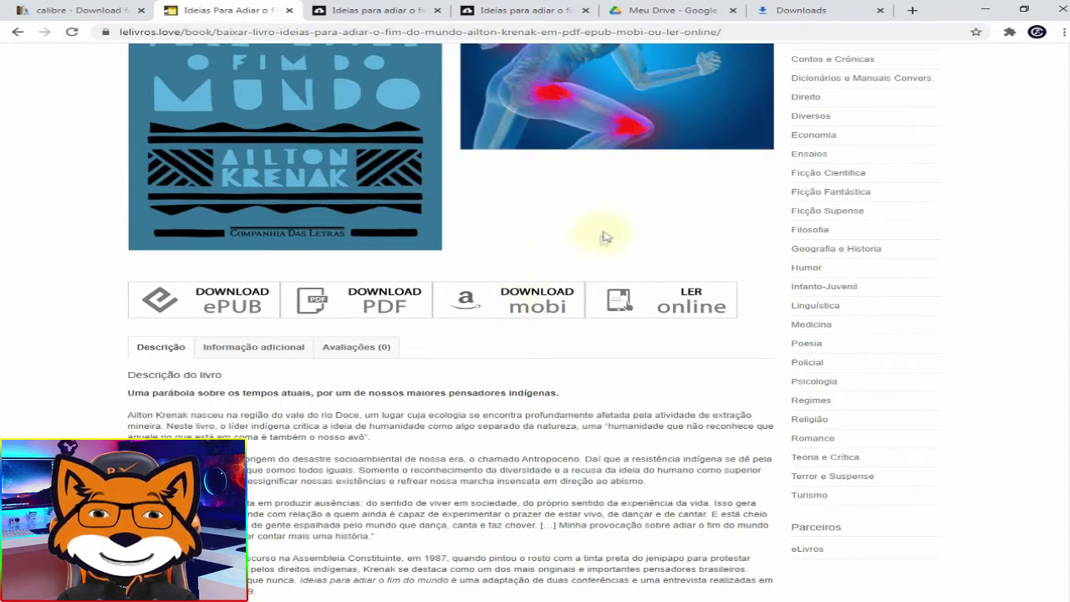
{"action": "left_click", "coordinate": [525, 300]}
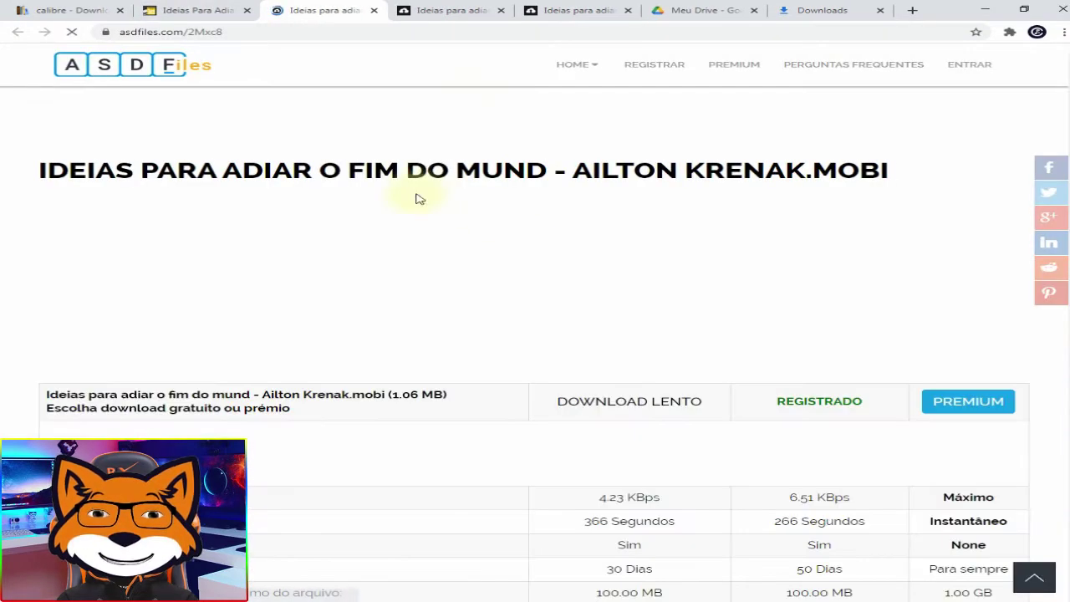
{"action": "left_click", "coordinate": [499, 11]}
{"action": "left_click", "coordinate": [498, 11]}
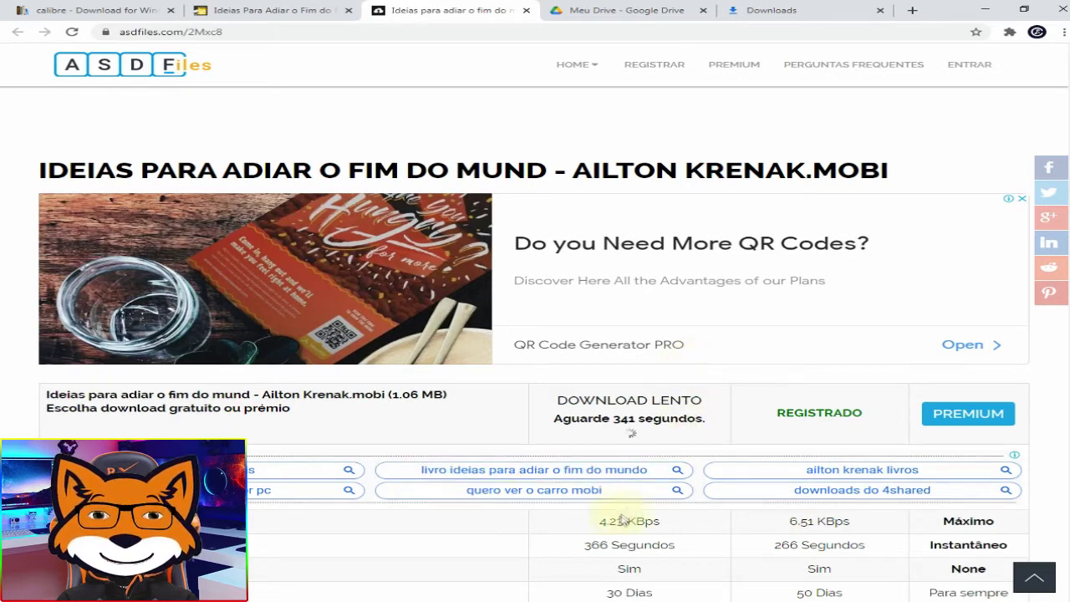
- Open the Windows Calculator and compute 10 × 6
{"action": "key", "text": "XF86Calculator"}
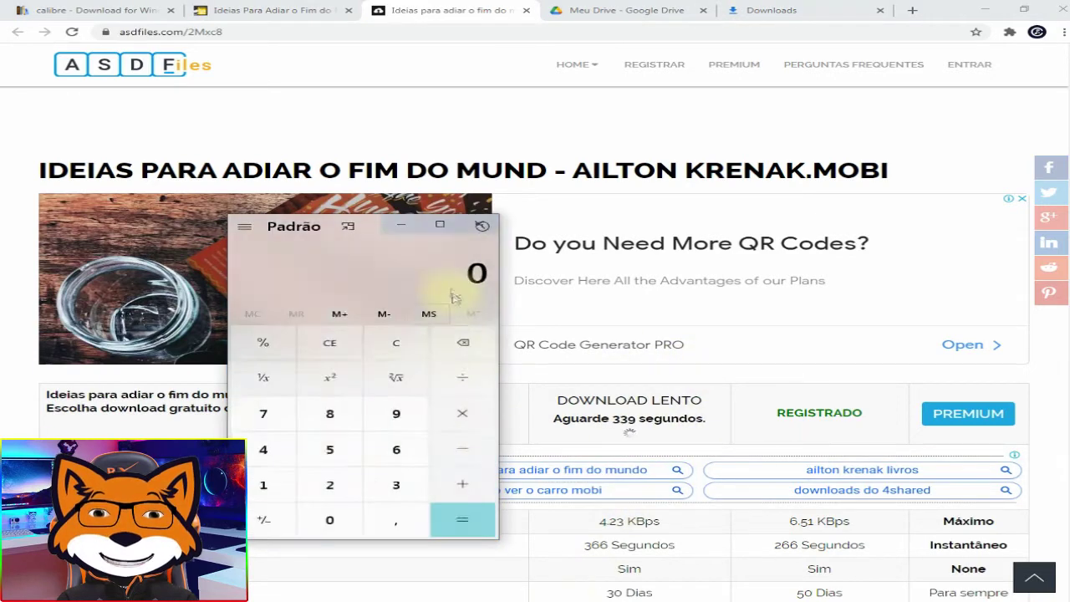
{"action": "left_click", "coordinate": [266, 492]}
{"action": "left_click", "coordinate": [330, 521]}
{"action": "left_click", "coordinate": [460, 422]}
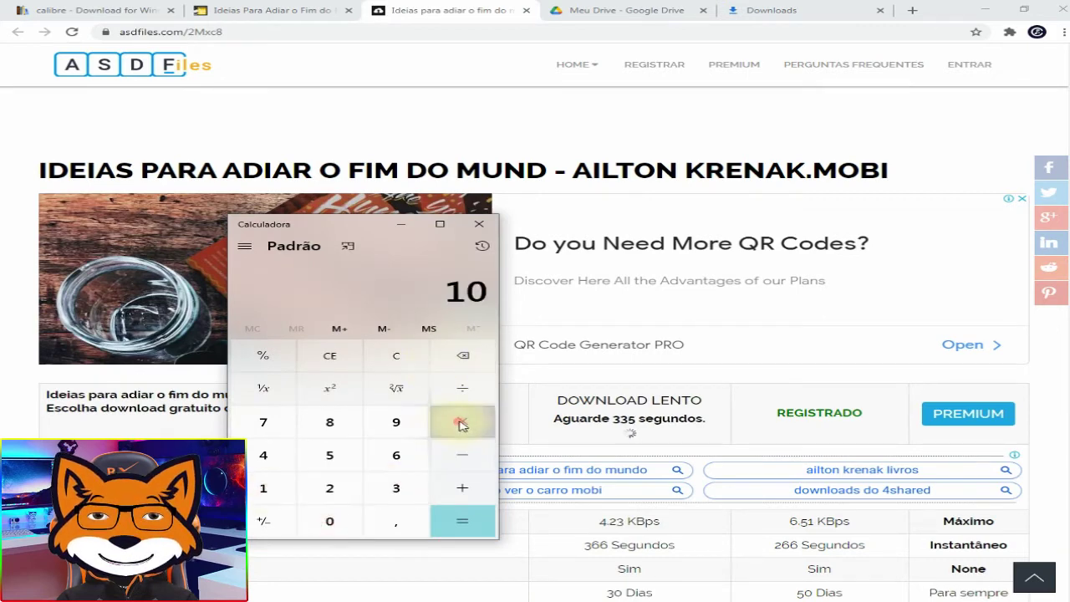
{"action": "left_click", "coordinate": [398, 453]}
{"action": "left_click", "coordinate": [462, 521]}
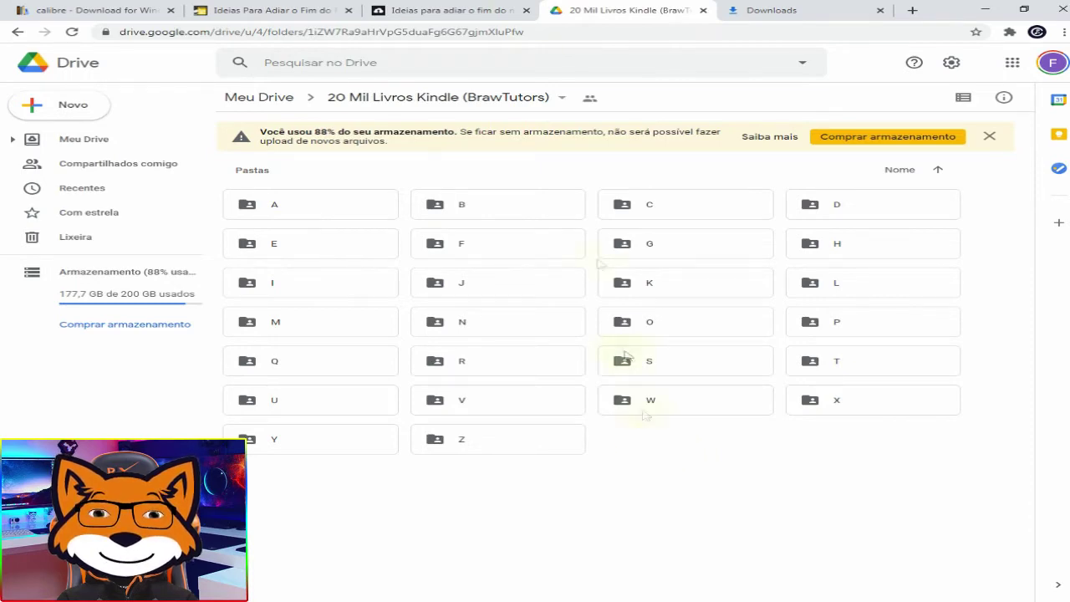
- Go back to the Le Livros book page, bring up the calculator, clear it and compute 20000 × 6
{"action": "left_click", "coordinate": [259, 10]}
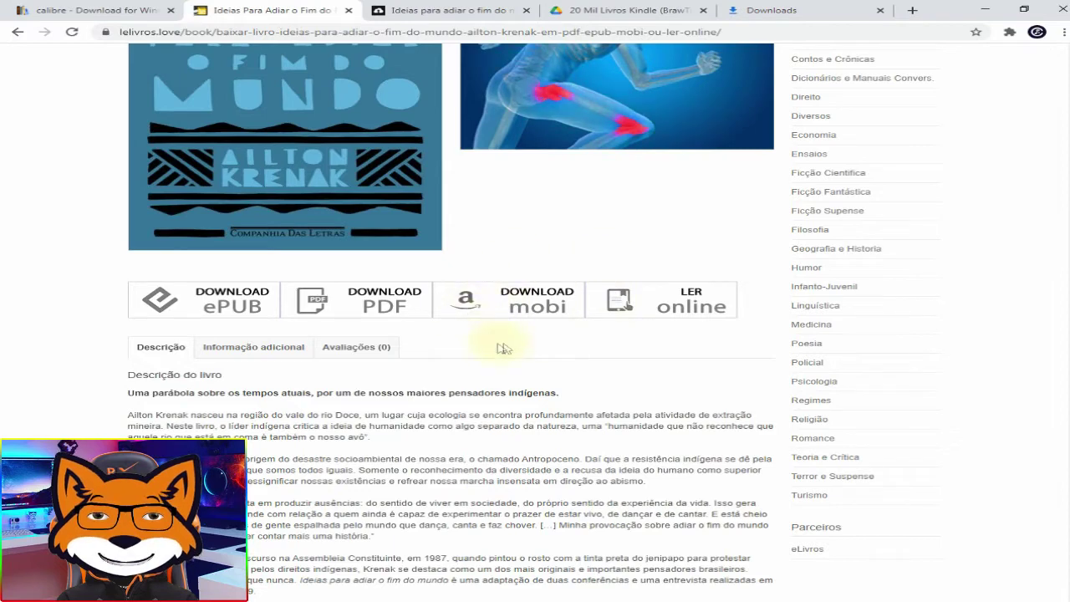
{"action": "key", "text": "alt+Tab"}
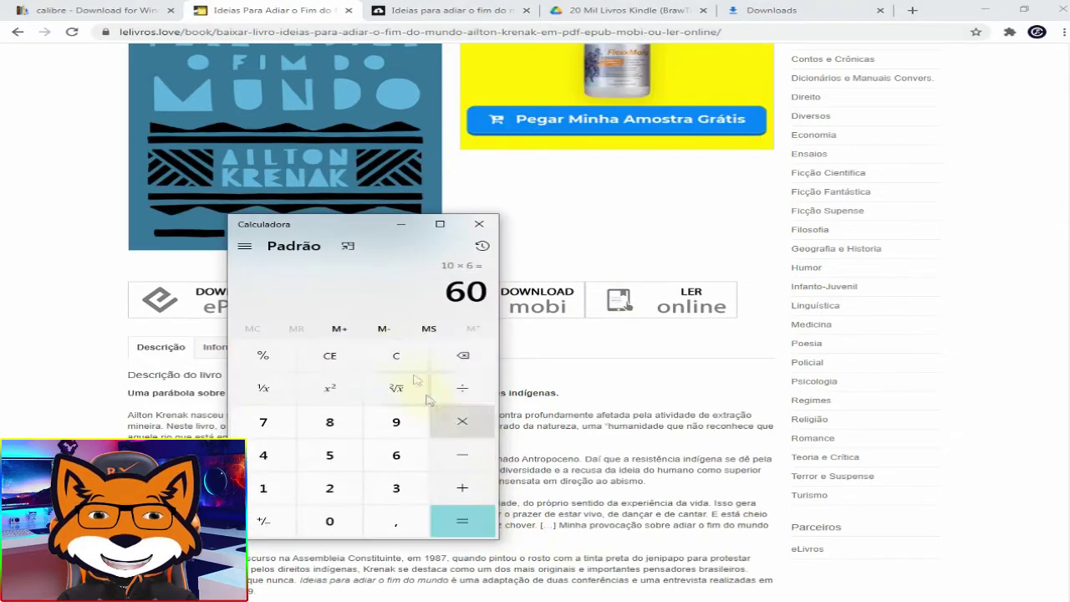
{"action": "left_click", "coordinate": [393, 359]}
{"action": "type", "text": "2000"}
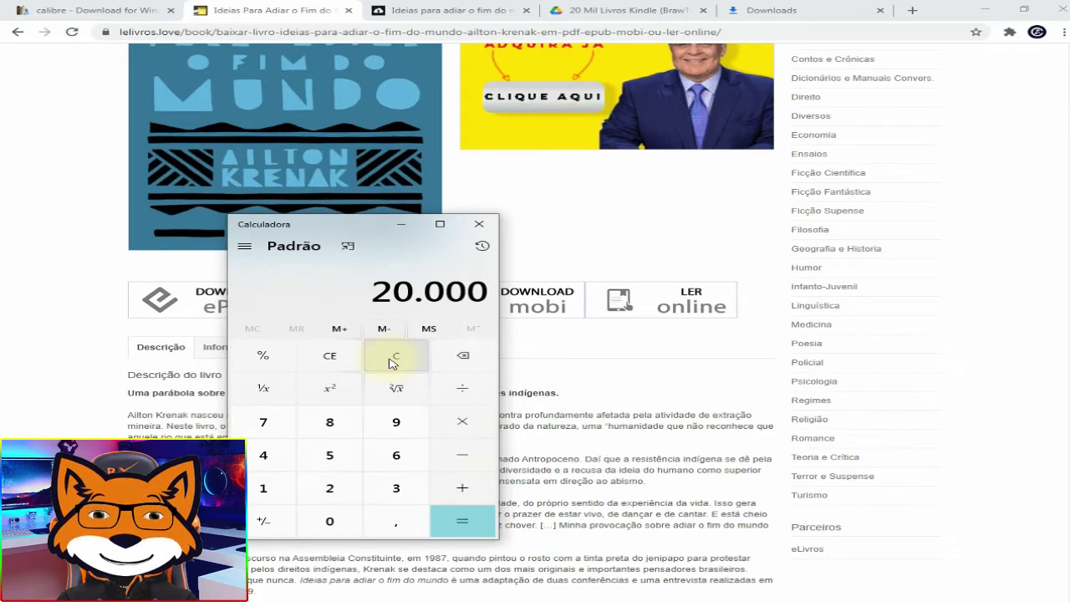
{"action": "key", "text": "asterisk"}
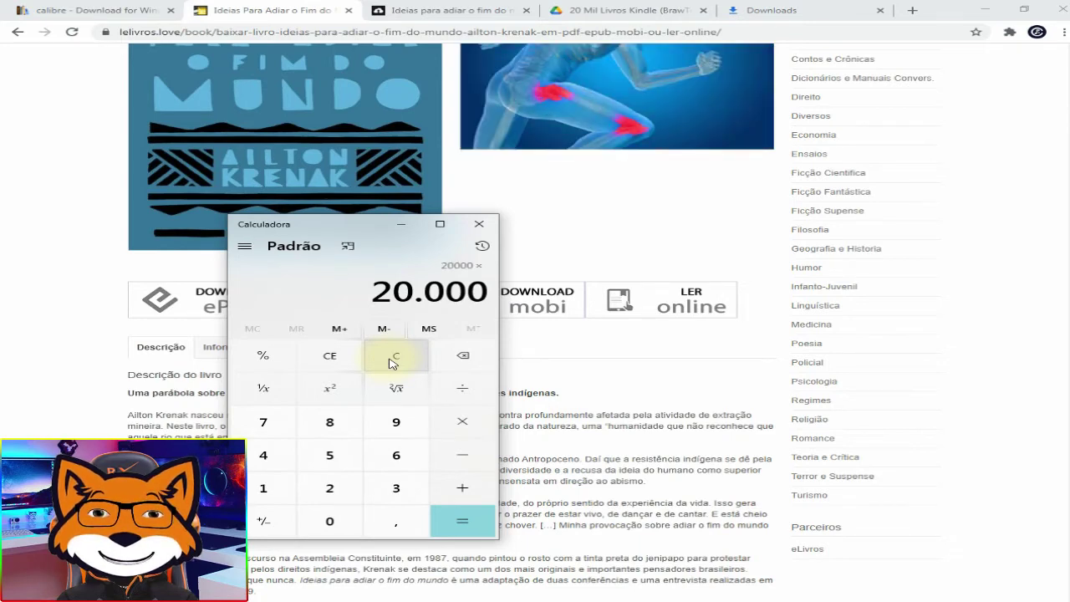
{"action": "key", "text": "6"}
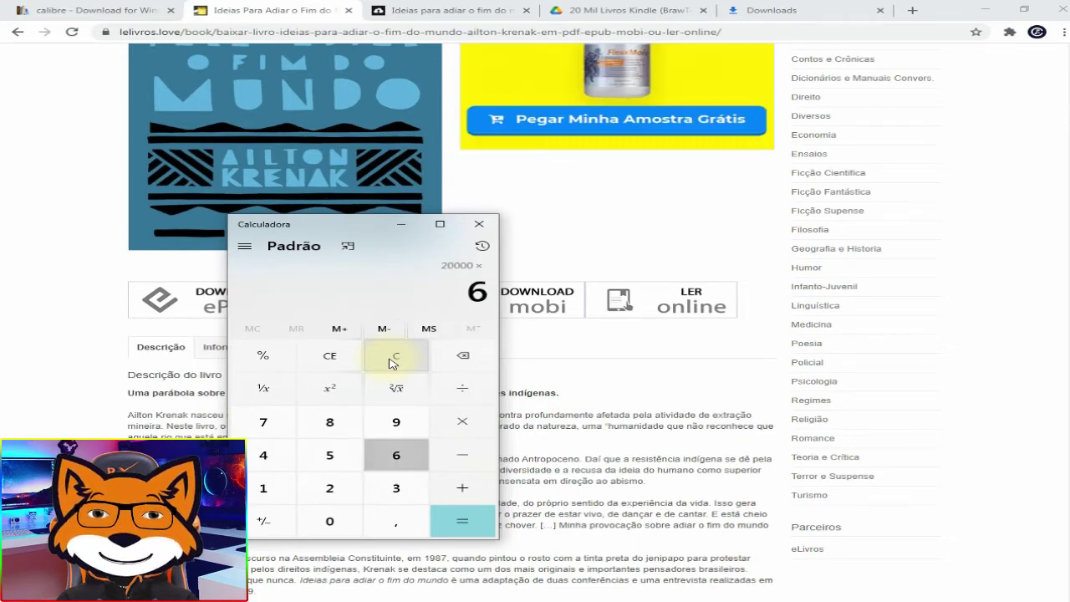
{"action": "left_click", "coordinate": [460, 519]}
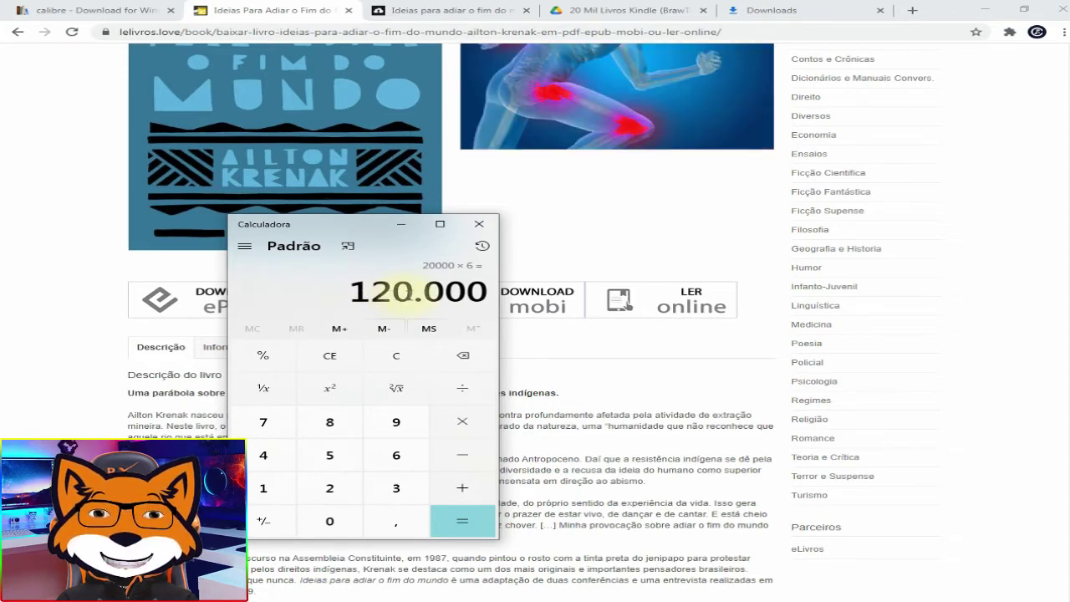
- Multiply the calculator's result by 3 and minimise the calculator
{"action": "mouse_move", "coordinate": [410, 294]}
{"action": "left_mouse_down"}
{"action": "mouse_move", "coordinate": [352, 297]}
{"action": "mouse_move", "coordinate": [407, 301]}
{"action": "left_mouse_up"}
{"action": "left_click", "coordinate": [410, 299]}
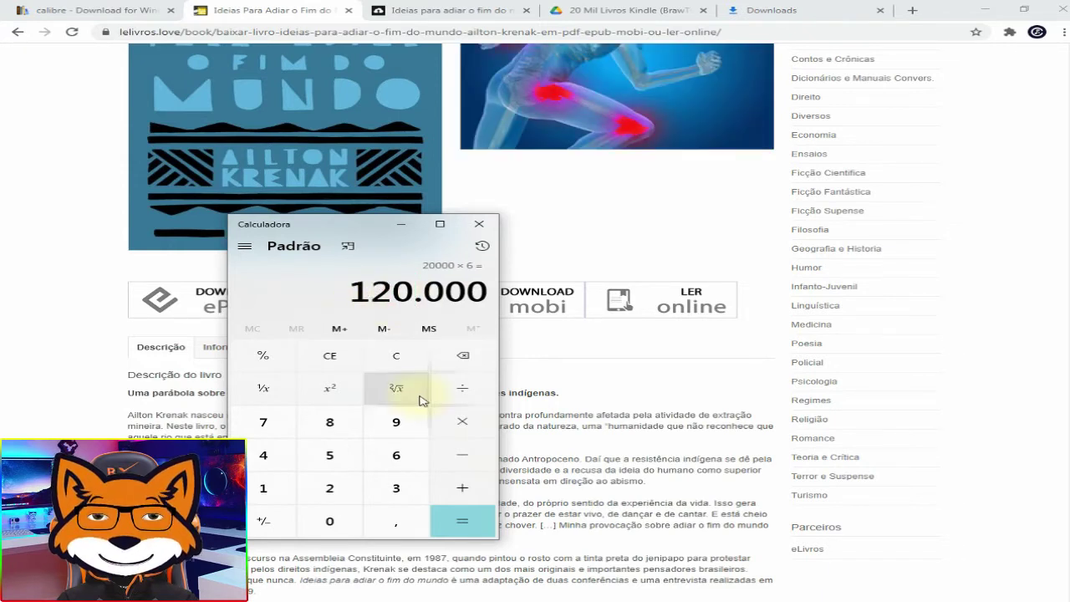
{"action": "left_click", "coordinate": [463, 425]}
{"action": "left_click", "coordinate": [396, 487]}
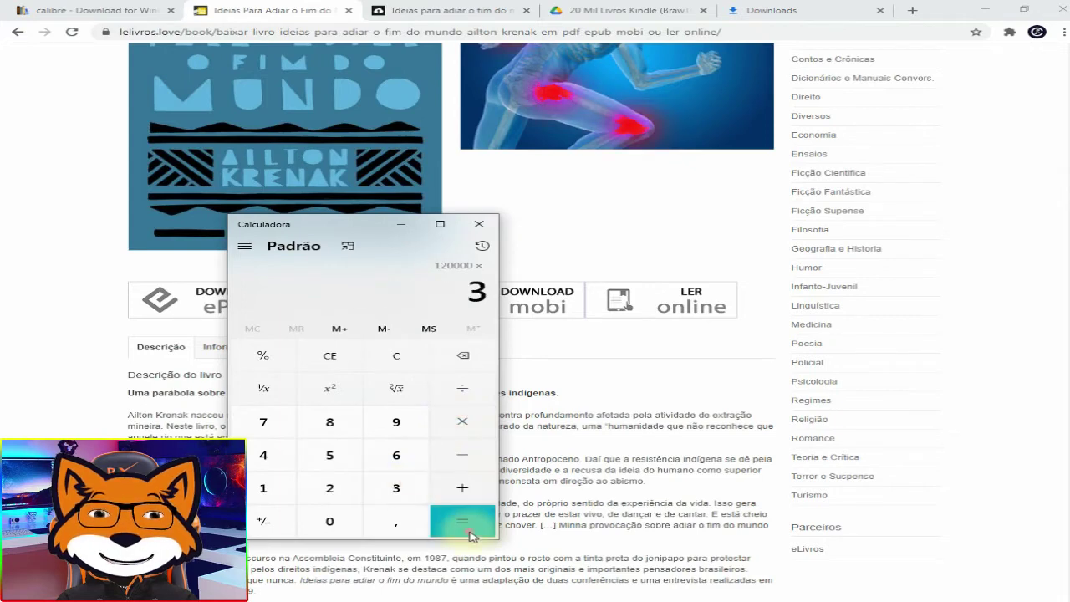
{"action": "left_click", "coordinate": [462, 521]}
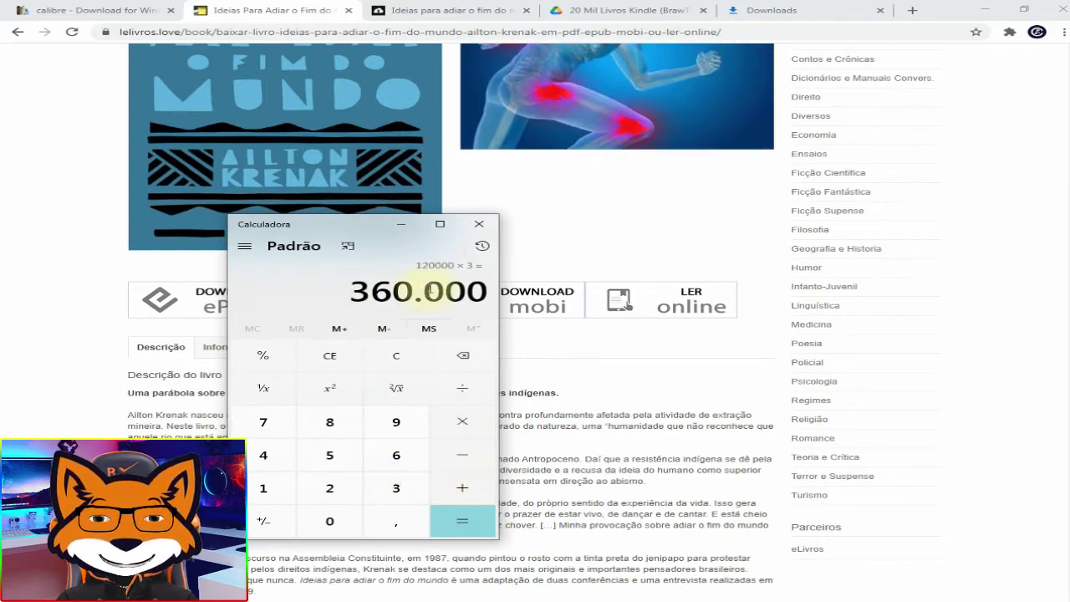
{"action": "left_click", "coordinate": [402, 224]}
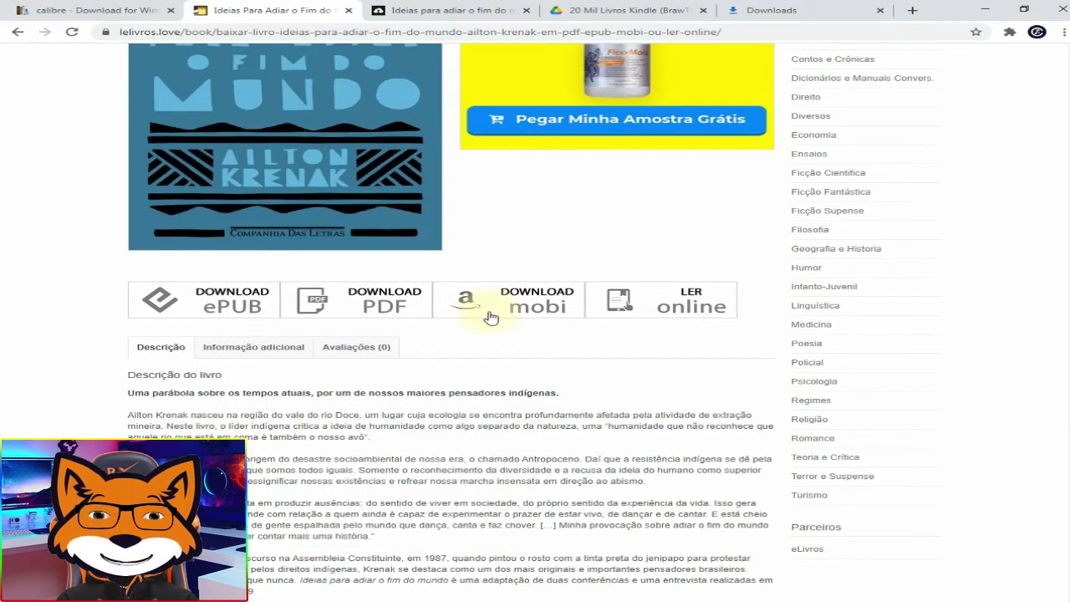
- In the "20 Mil Livros Kindle (BrawTutors)" Drive folder, open folder T and the Tahereh Mafi author folder inside it
{"action": "scroll", "coordinate": [491, 318], "scroll_direction": "up", "scroll_amount": 3}
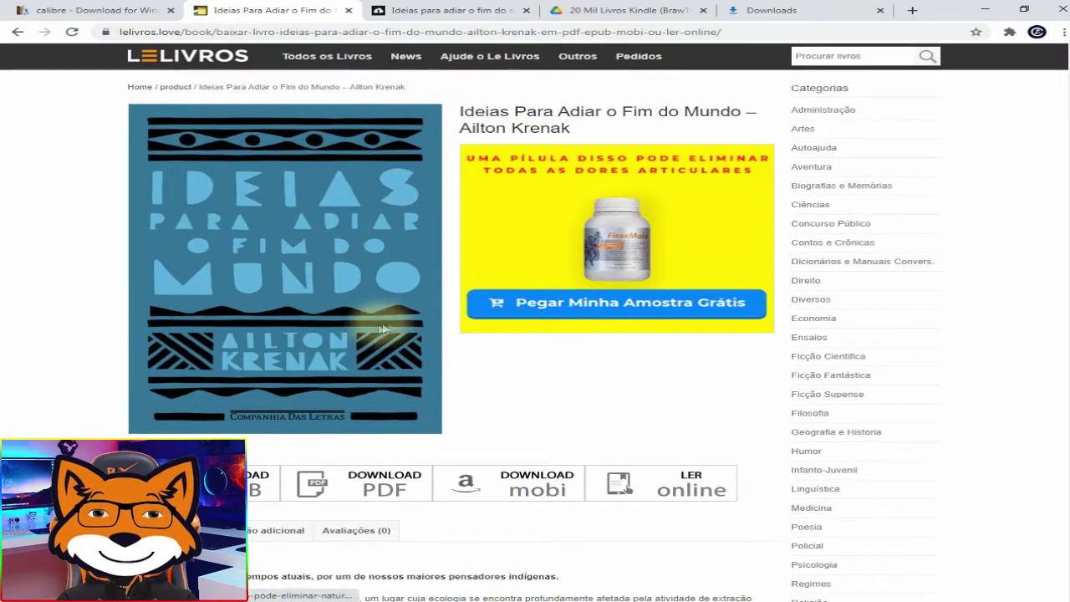
{"action": "left_click", "coordinate": [602, 10]}
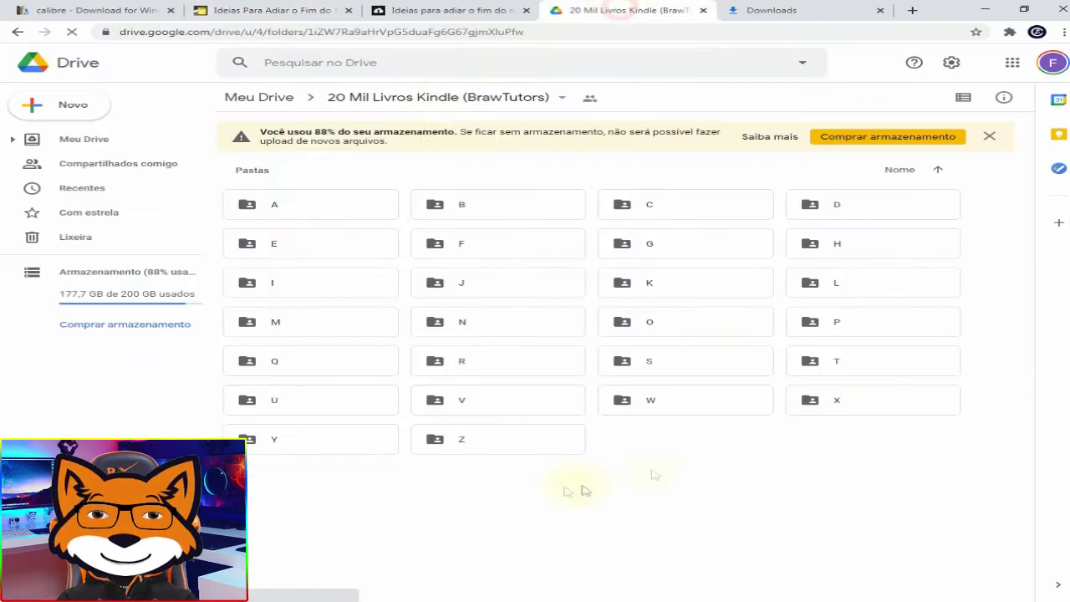
{"action": "double_click", "coordinate": [836, 360]}
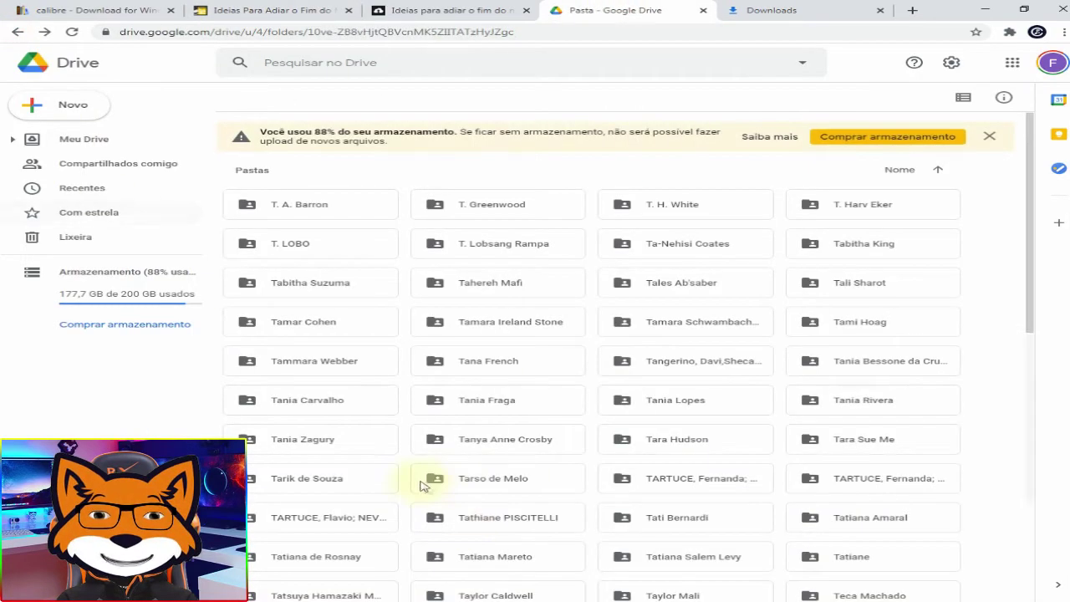
{"action": "scroll", "coordinate": [540, 351], "scroll_direction": "down", "scroll_amount": 3}
{"action": "scroll", "coordinate": [541, 351], "scroll_direction": "up", "scroll_amount": 3}
{"action": "double_click", "coordinate": [493, 286]}
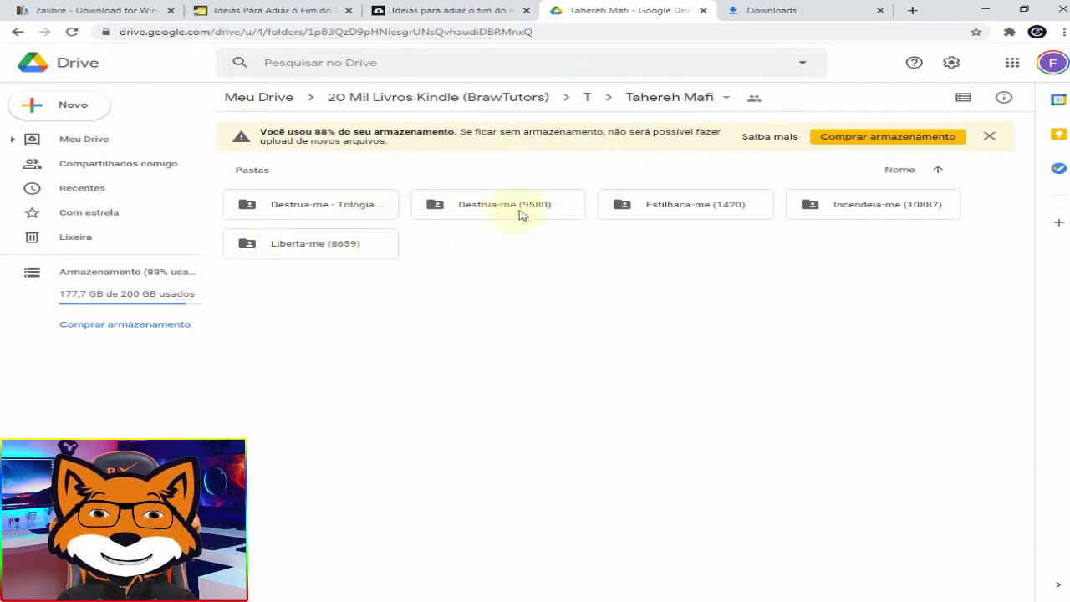
- Open the "Liberta-me (8659)" folder, preview cover.jpg, and select the Liberta-me book file
{"action": "double_click", "coordinate": [330, 245]}
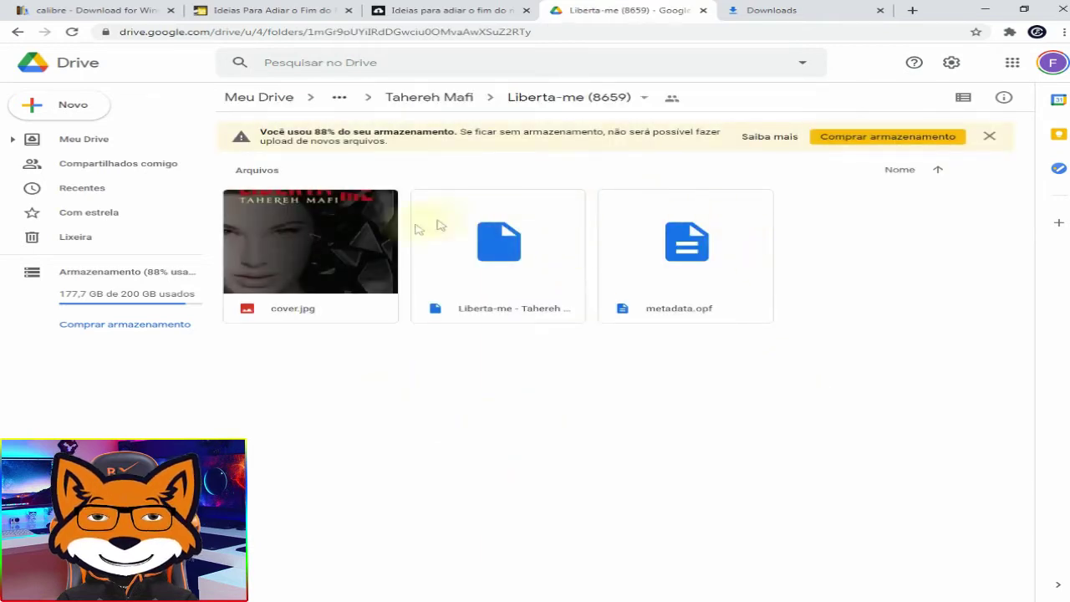
{"action": "double_click", "coordinate": [311, 266]}
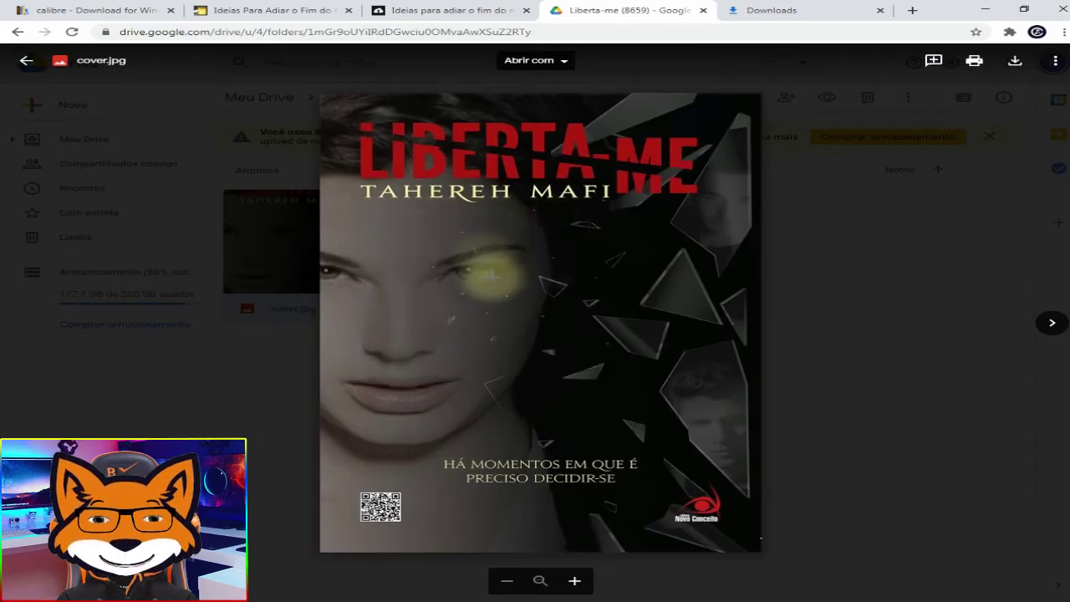
{"action": "left_click", "coordinate": [26, 60]}
{"action": "left_click", "coordinate": [454, 254]}
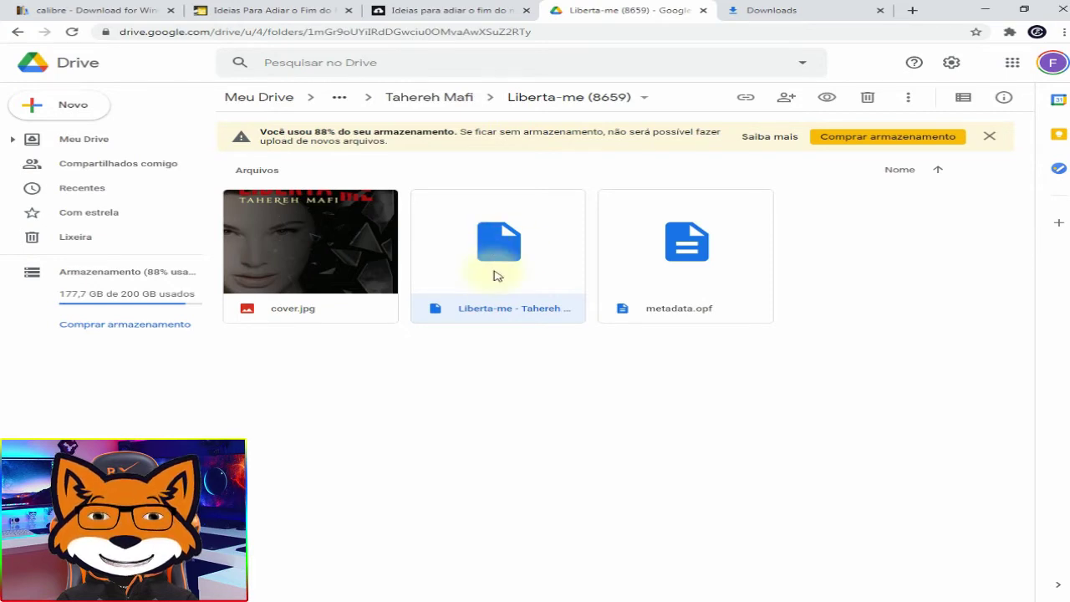
- Examine the cover.jpg, Liberta-me book and metadata.opf files in the Liberta-me (8659) folder, selecting each of them
{"action": "left_click", "coordinate": [701, 283]}
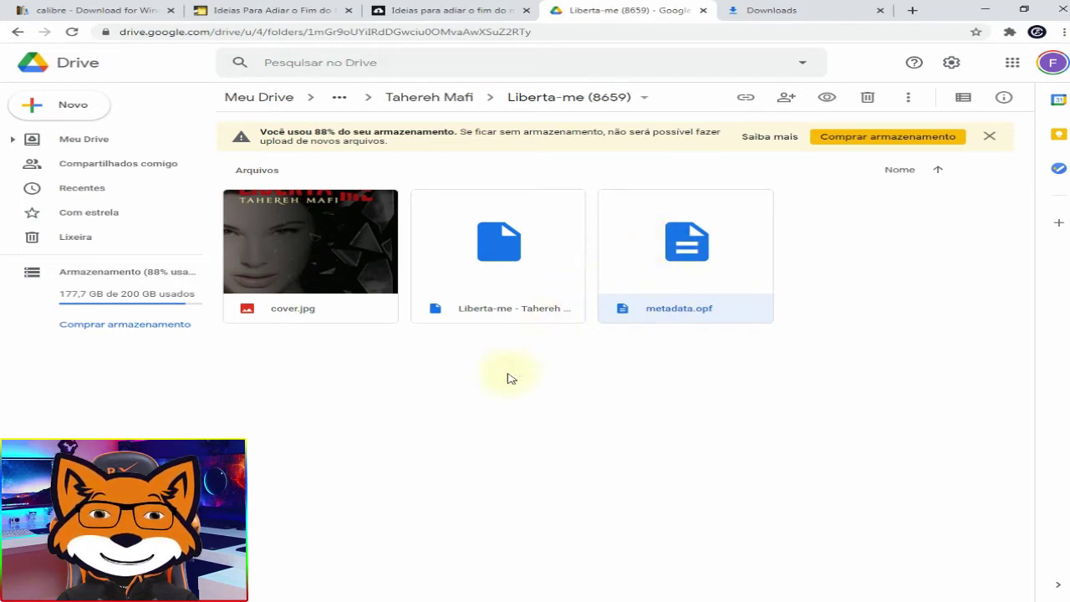
{"action": "left_click", "coordinate": [346, 256]}
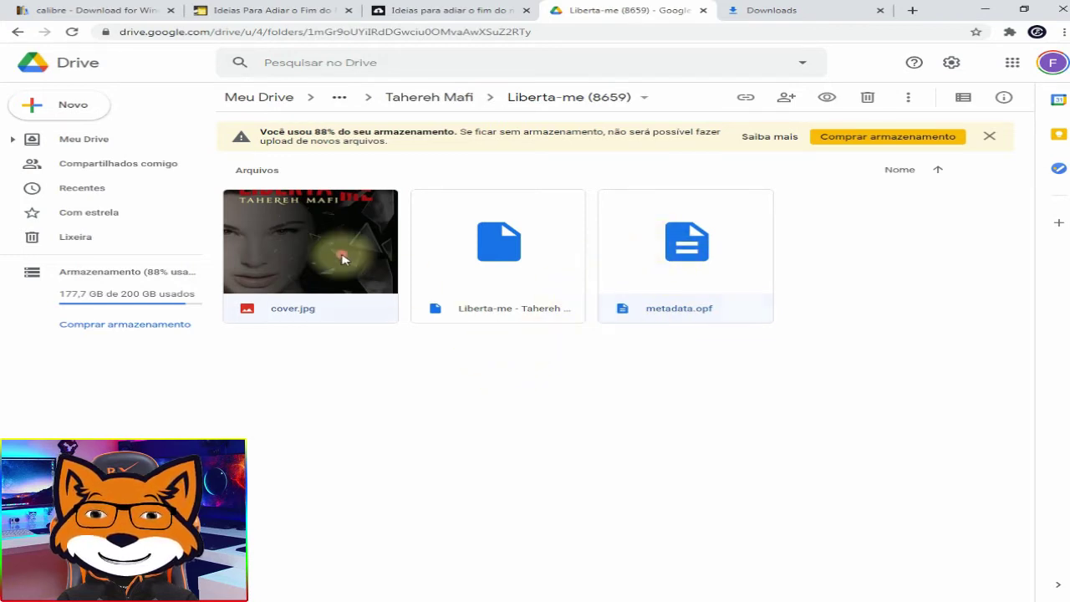
{"action": "left_click", "coordinate": [504, 263]}
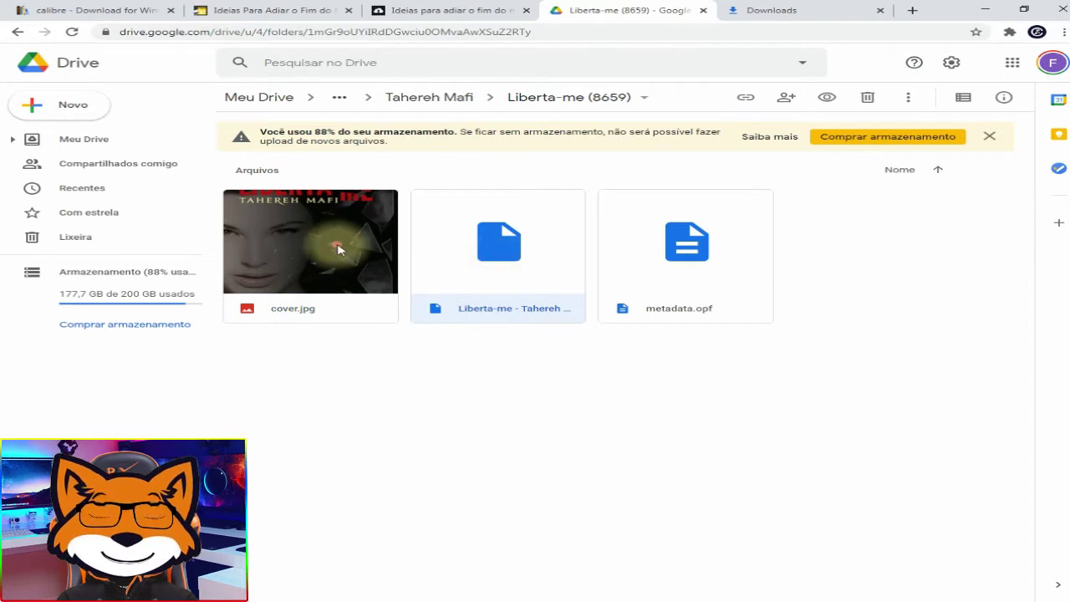
{"action": "left_click", "coordinate": [339, 248]}
{"action": "left_click", "coordinate": [495, 261]}
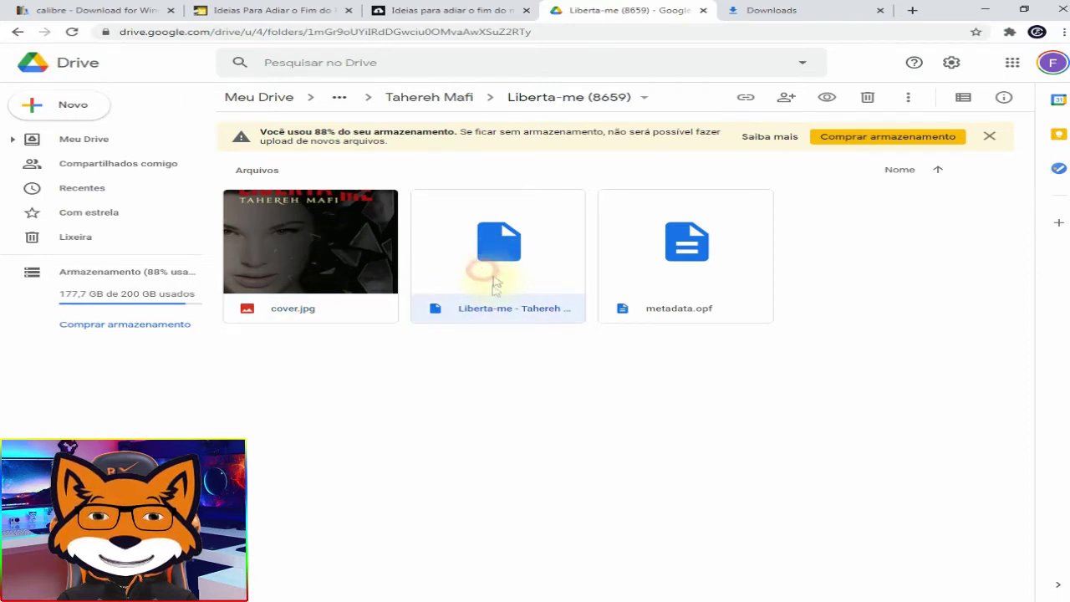
{"action": "left_click", "coordinate": [503, 241]}
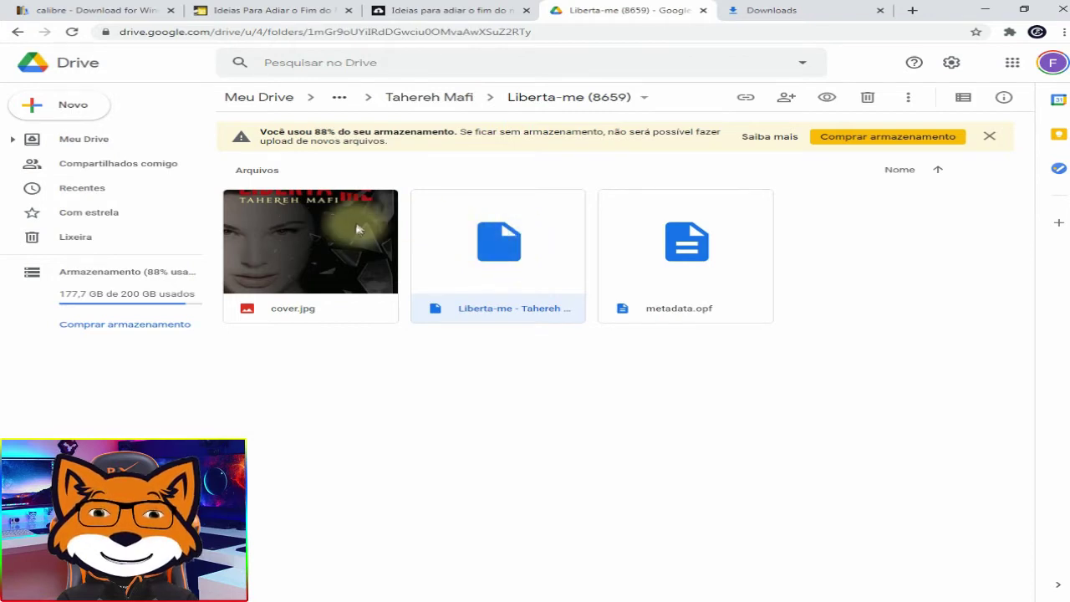
{"action": "left_click", "coordinate": [360, 288]}
- Return to the Tahereh Mafi folder and open the Destrua-me (9580) folder
{"action": "left_click", "coordinate": [105, 105]}
{"action": "left_click", "coordinate": [12, 34]}
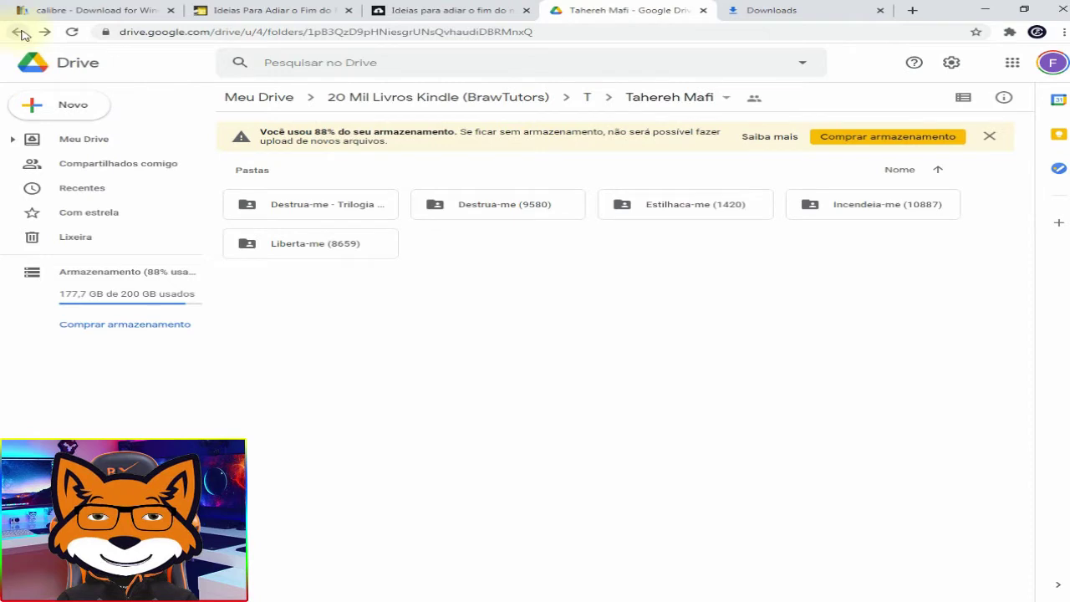
{"action": "left_click", "coordinate": [284, 254]}
{"action": "double_click", "coordinate": [538, 206]}
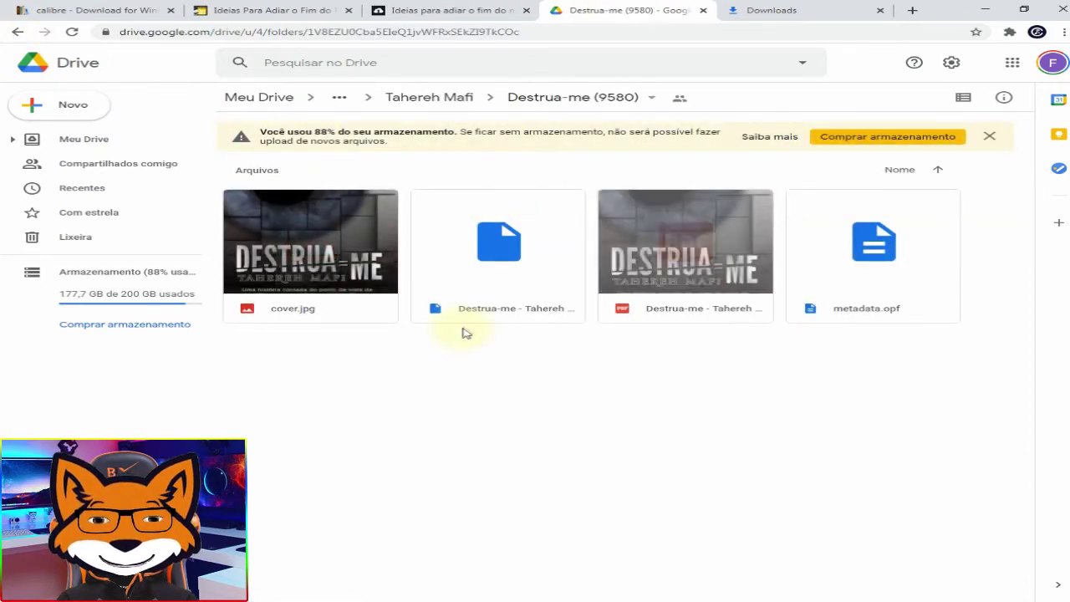
- Select the Destrua-me book file and its PDF version, view the book file's download option, and dismiss it without downloading
{"action": "left_click", "coordinate": [493, 268]}
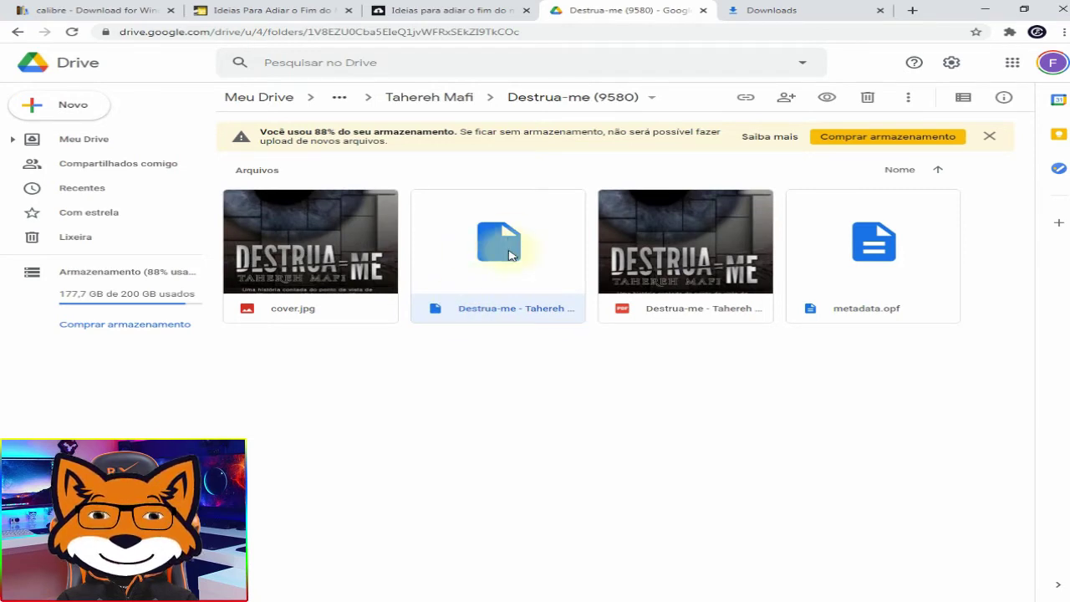
{"action": "left_click", "coordinate": [669, 306]}
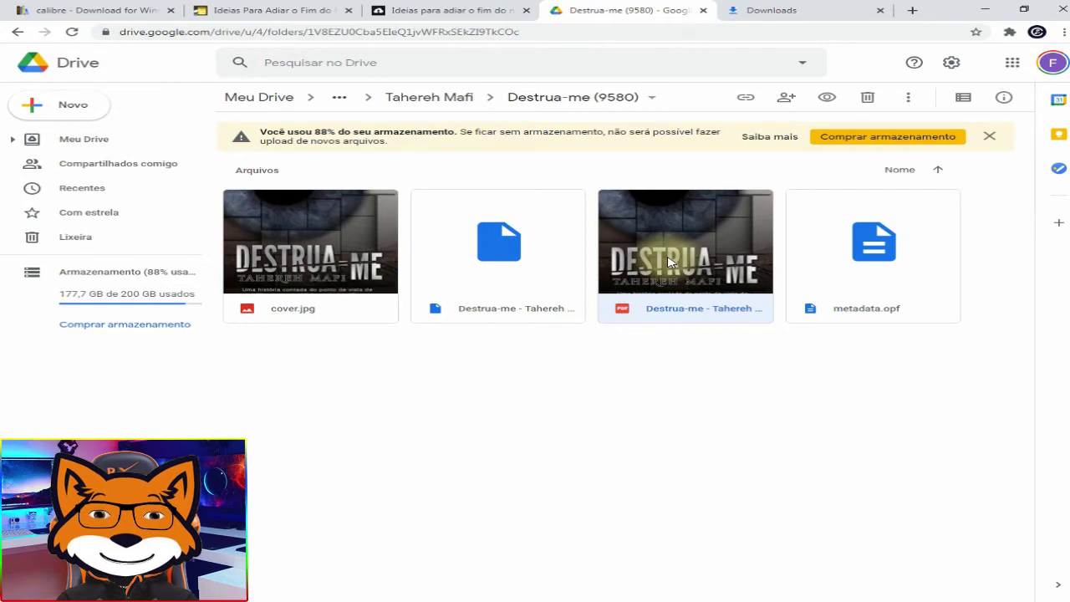
{"action": "left_click", "coordinate": [497, 266]}
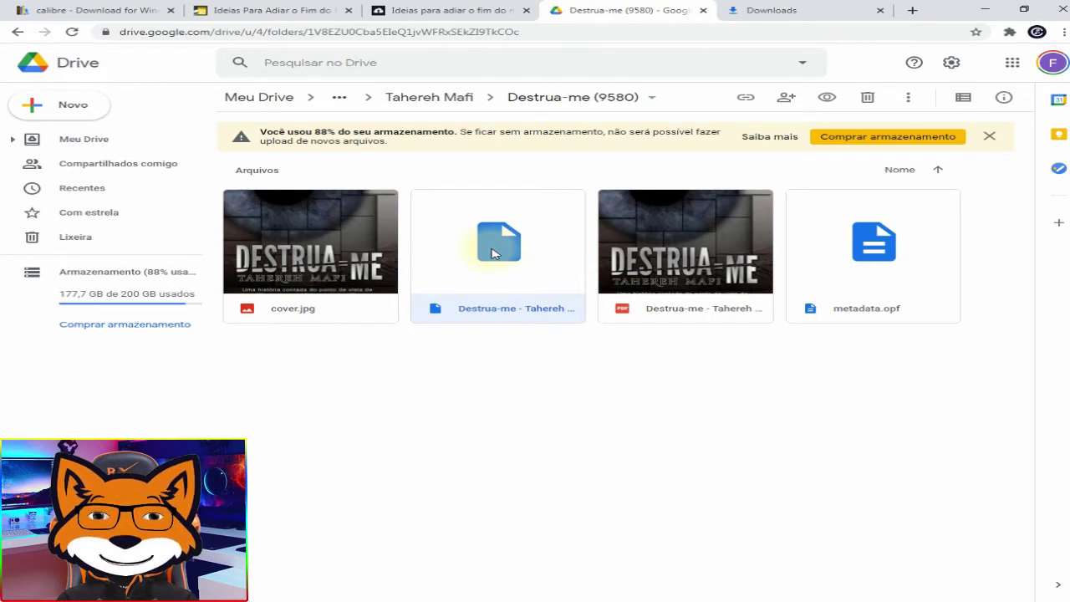
{"action": "right_click", "coordinate": [504, 264]}
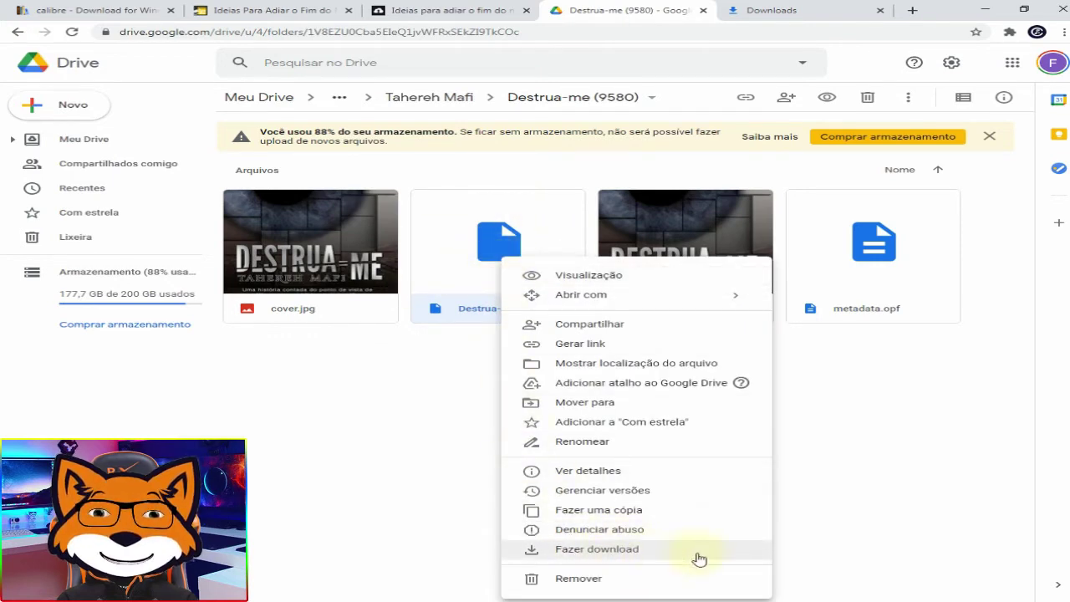
{"action": "left_click", "coordinate": [387, 447]}
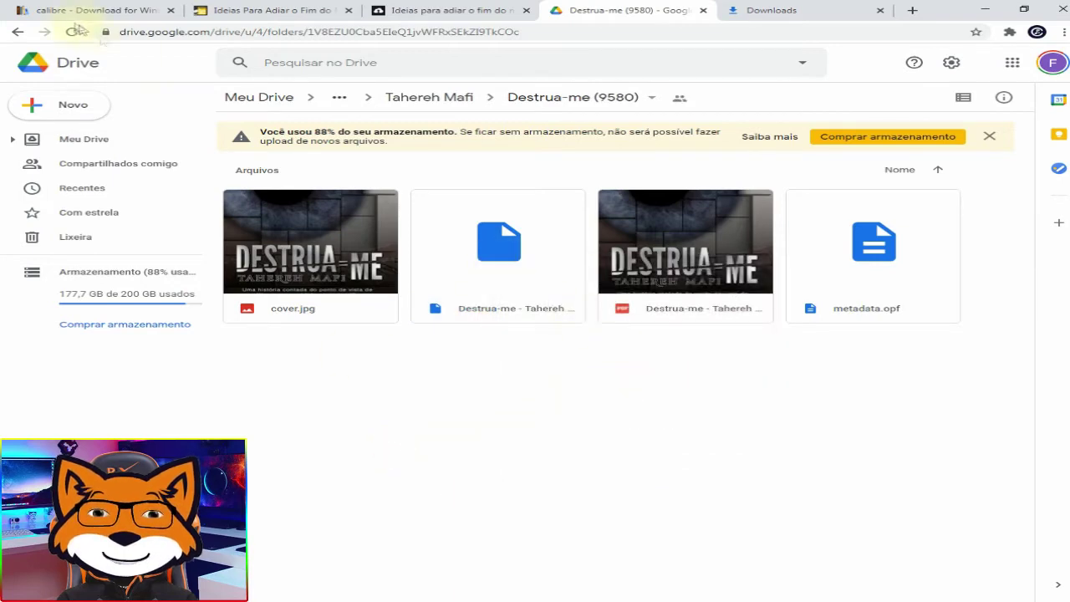
- Go back up to the "20 Mil Livros Kindle (BrawTutors)" folder, view its whole-folder download option, and dismiss it
{"action": "left_click", "coordinate": [11, 33]}
{"action": "left_click", "coordinate": [10, 33]}
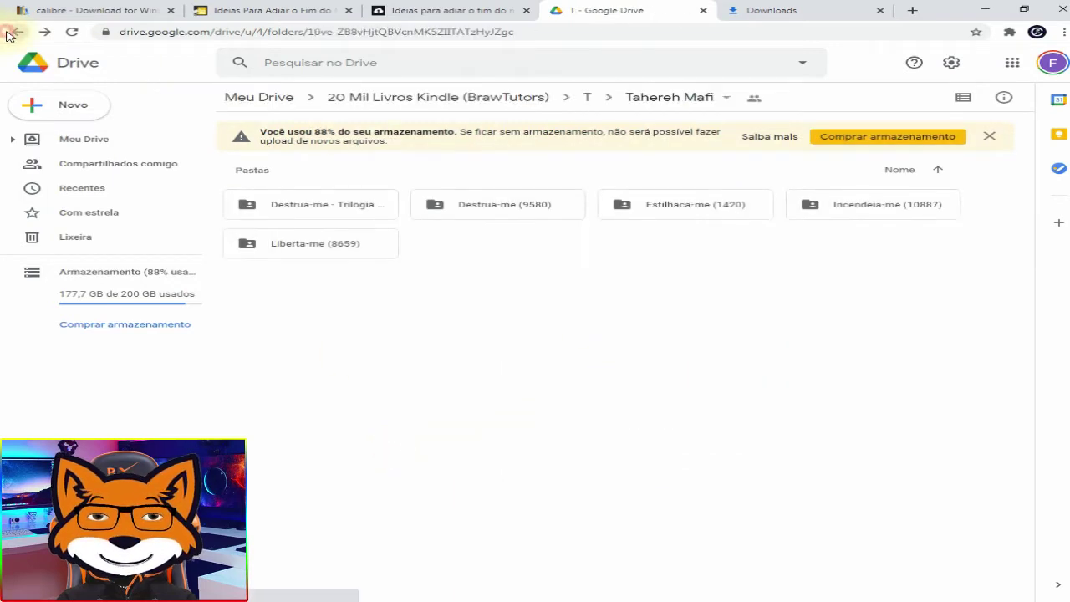
{"action": "left_click", "coordinate": [10, 34]}
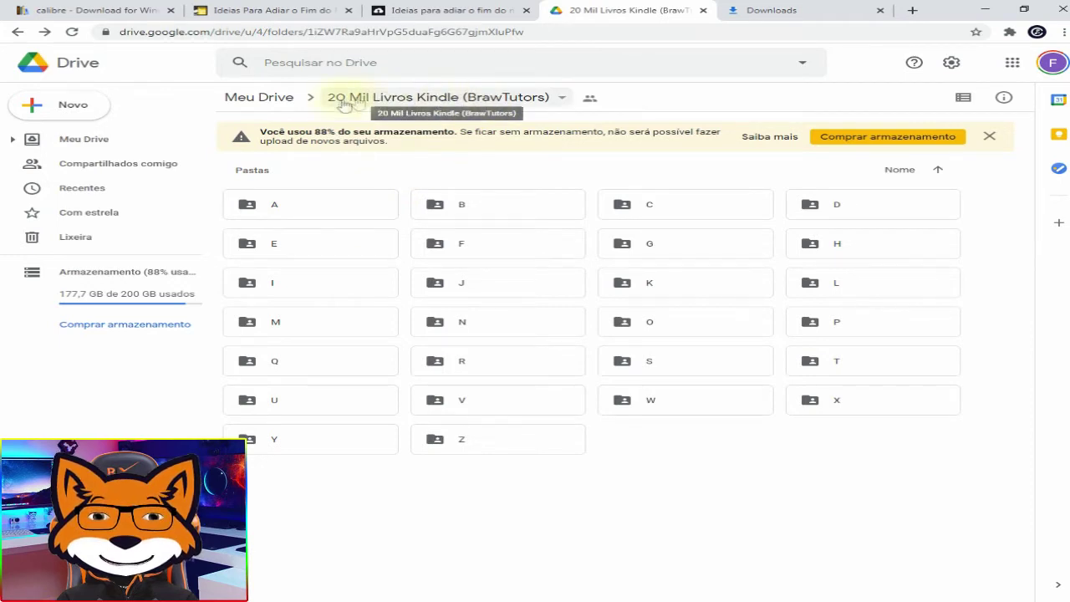
{"action": "left_click", "coordinate": [498, 97]}
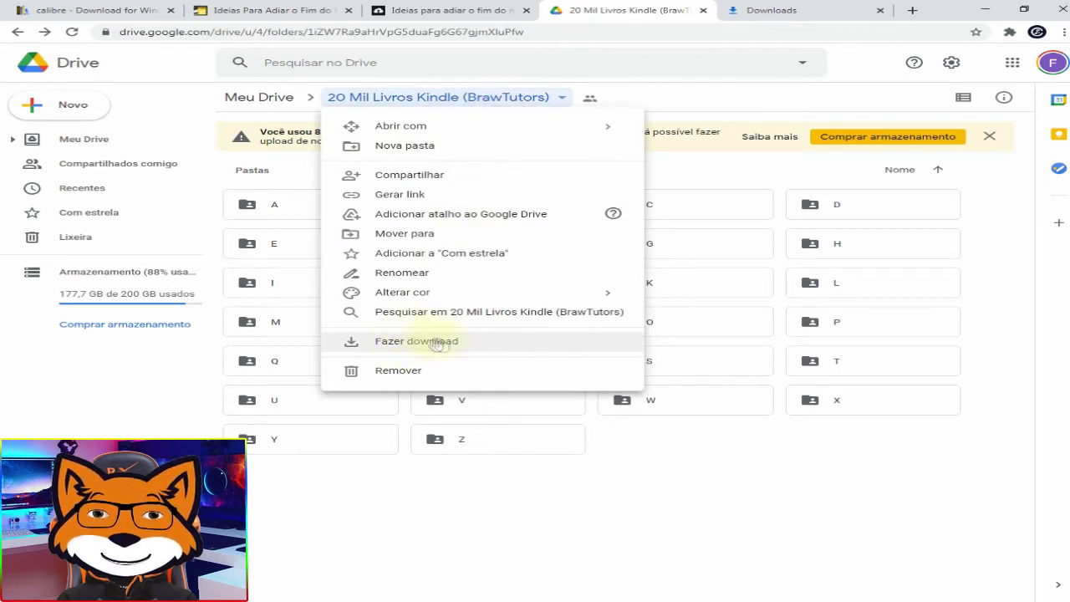
{"action": "left_click", "coordinate": [717, 459]}
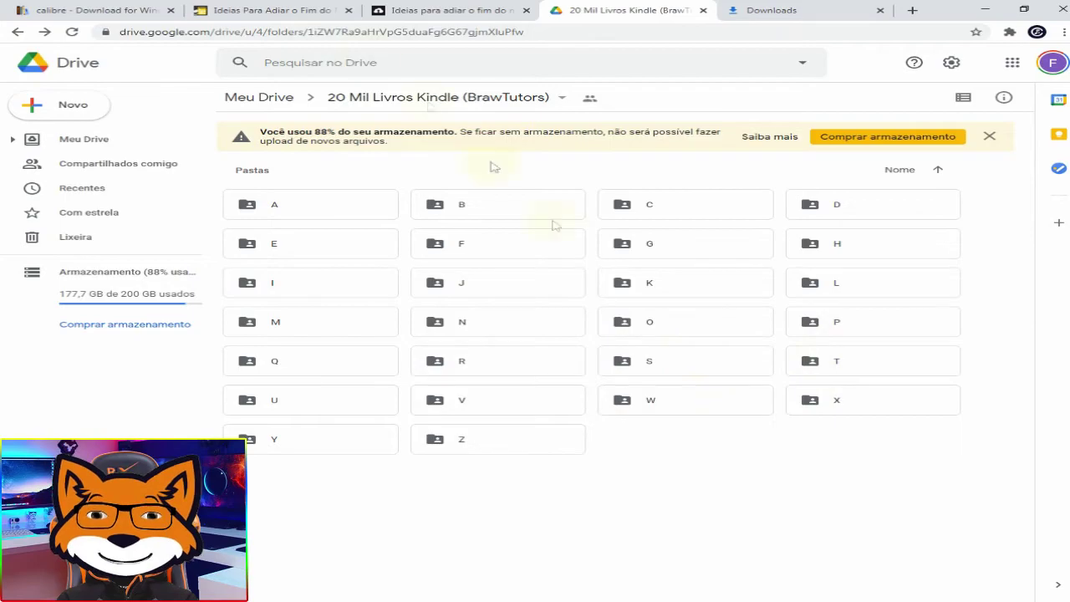
- Look over the download formats on the Le Livros book page and return to the Drive library
{"action": "left_click", "coordinate": [247, 10]}
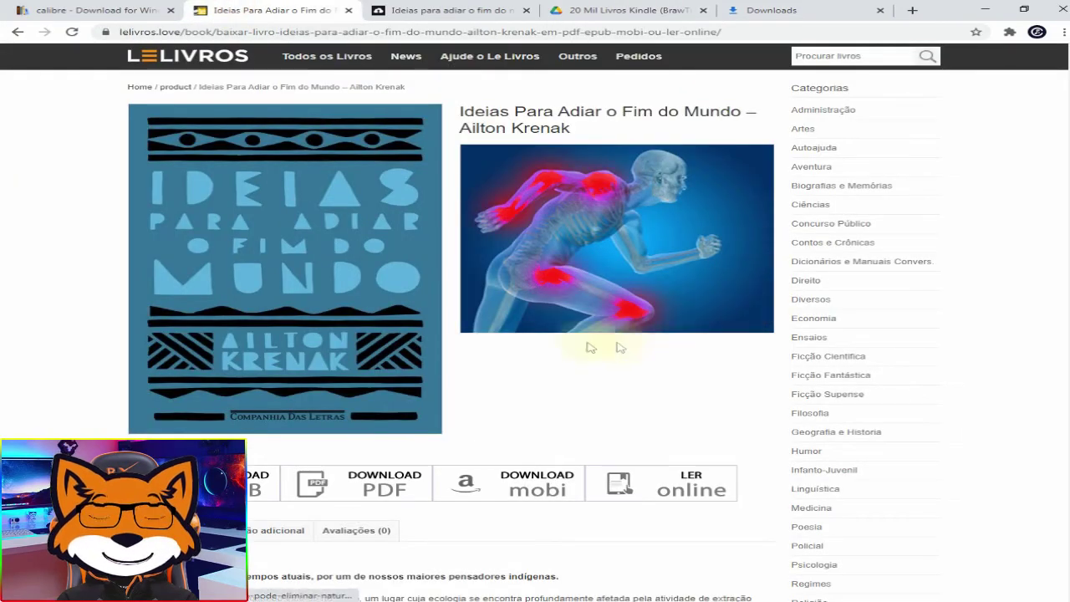
{"action": "scroll", "coordinate": [507, 342], "scroll_direction": "down", "scroll_amount": 4}
{"action": "scroll", "coordinate": [502, 223], "scroll_direction": "up", "scroll_amount": 2}
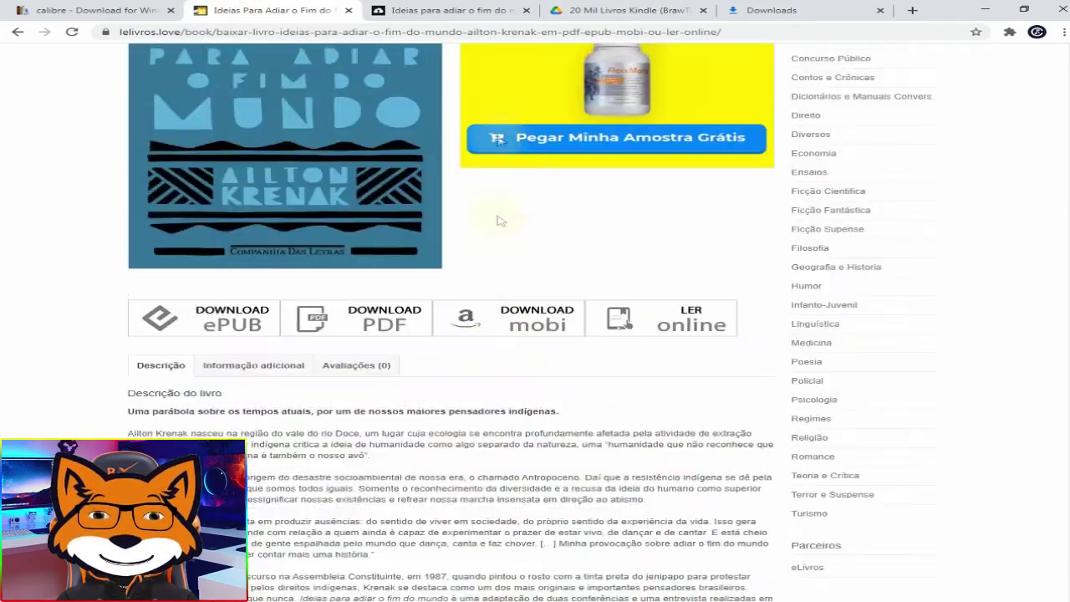
{"action": "left_click", "coordinate": [565, 8]}
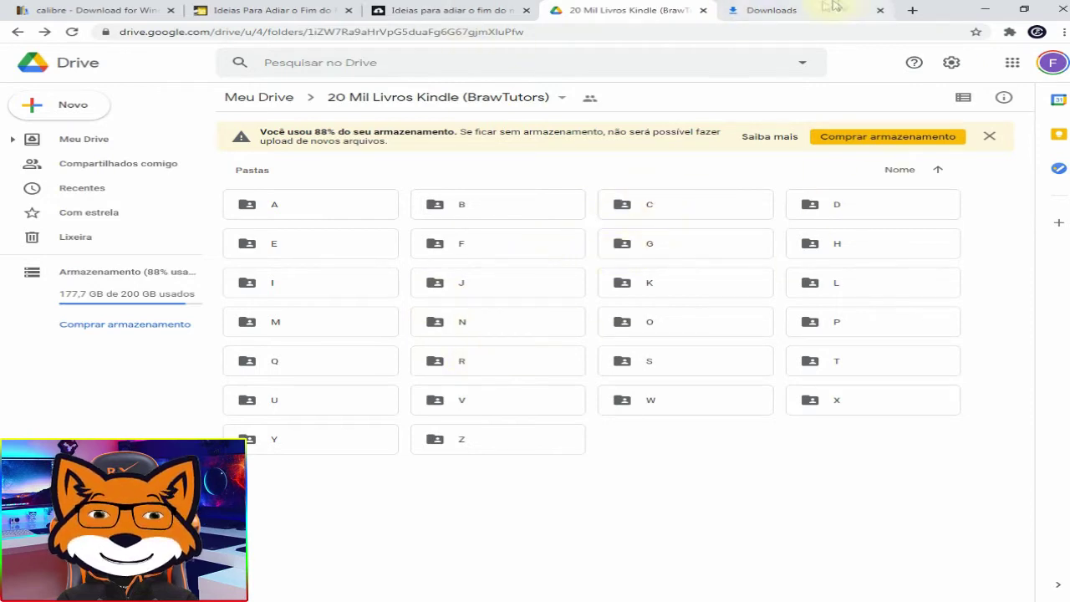
- Run calibre-64bit-5.9.0.msi from the browser's downloads, accept the licence, install with default options and finish with Launch calibre enabled
{"action": "left_click", "coordinate": [774, 13]}
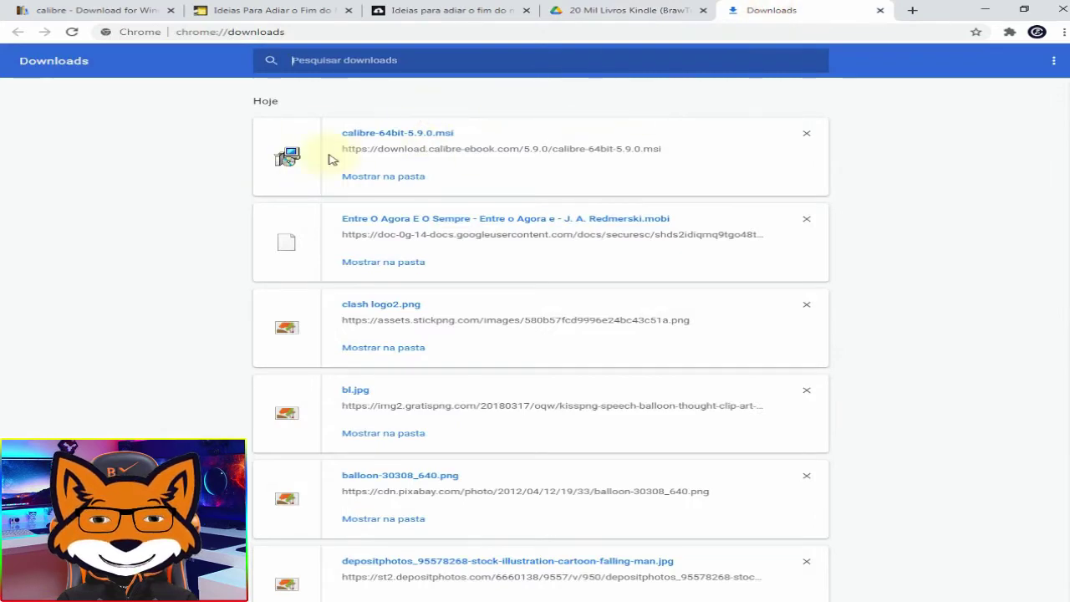
{"action": "left_click", "coordinate": [400, 136]}
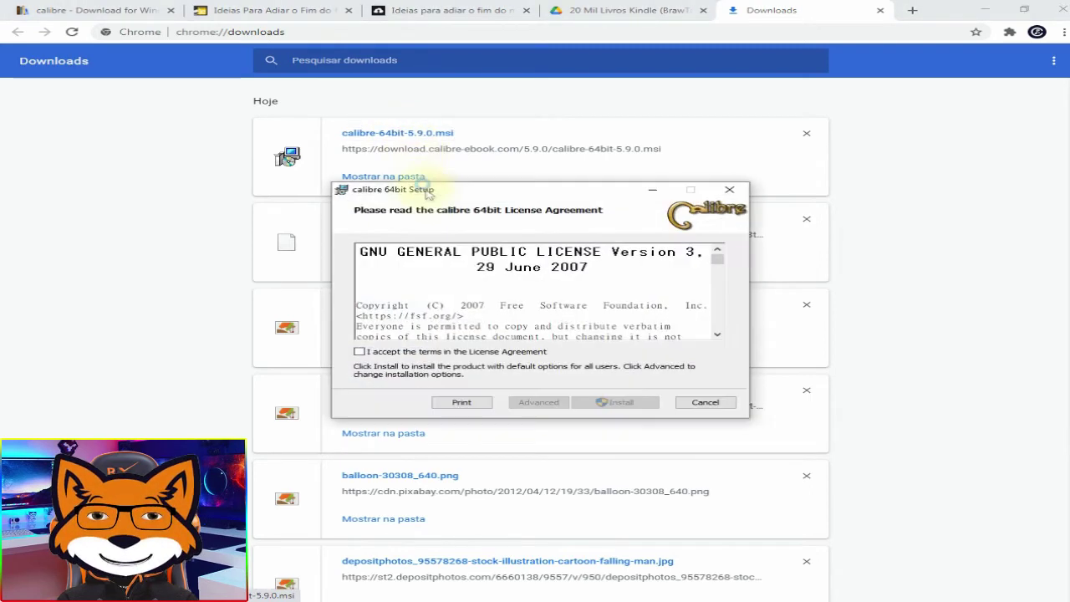
{"action": "left_click", "coordinate": [360, 352]}
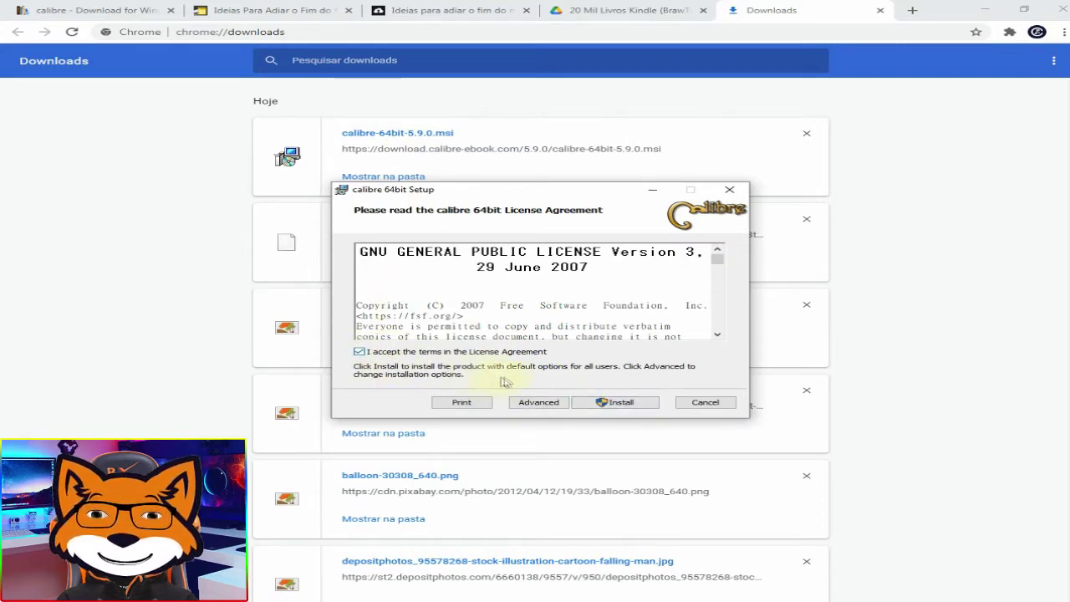
{"action": "left_click", "coordinate": [610, 403]}
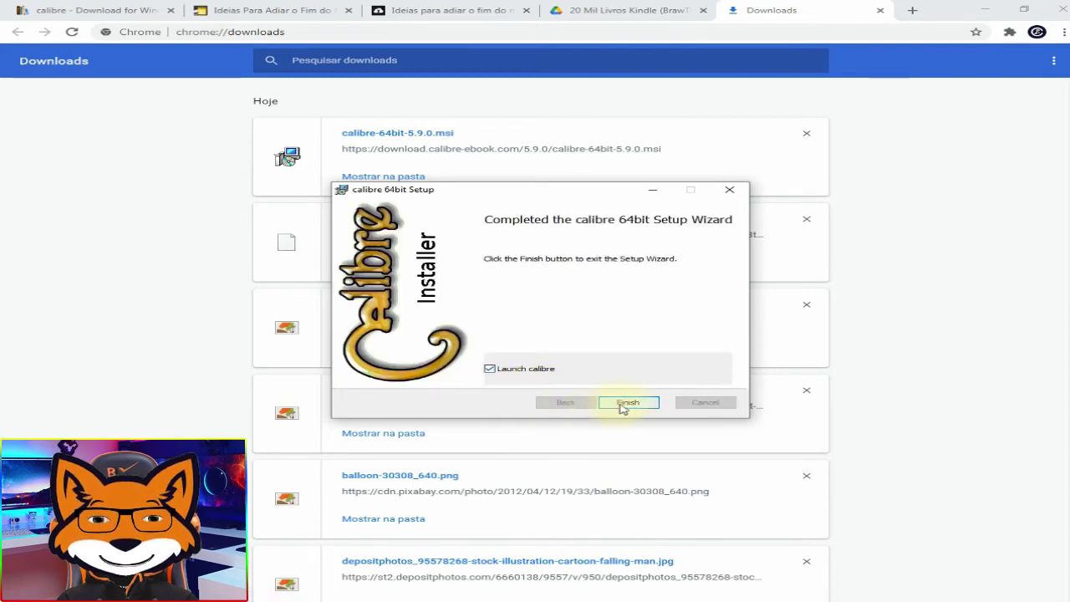
{"action": "left_click", "coordinate": [624, 403]}
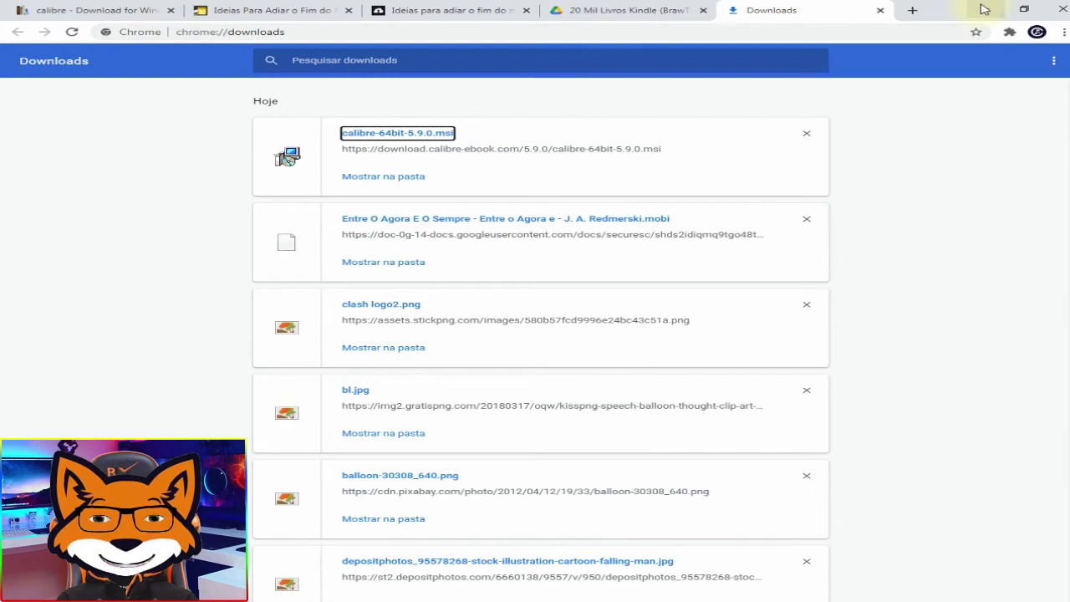
- Minimise the browser and accept Português Brasileiro and the default library folder in the calibre welcome wizard
{"action": "left_click", "coordinate": [983, 8]}
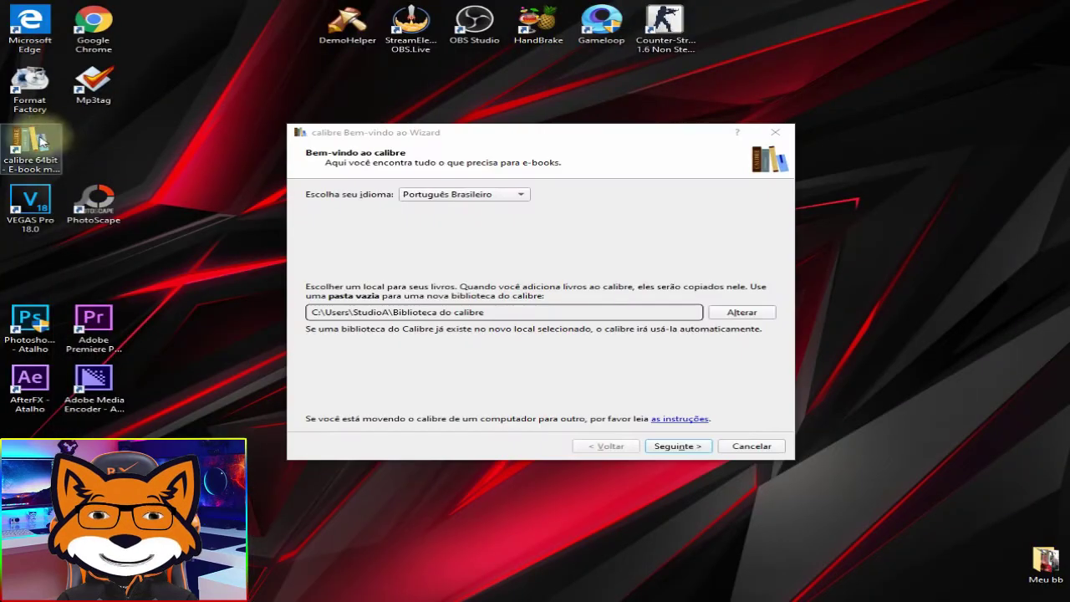
{"action": "left_click_drag", "start_coordinate": [597, 136], "coordinate": [631, 98]}
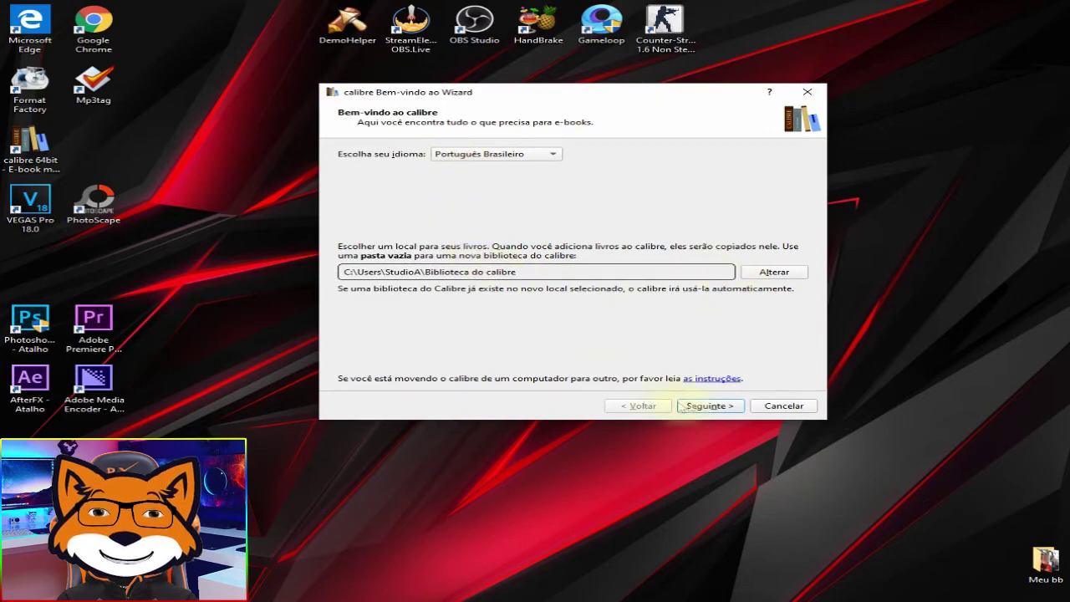
{"action": "left_click", "coordinate": [722, 407]}
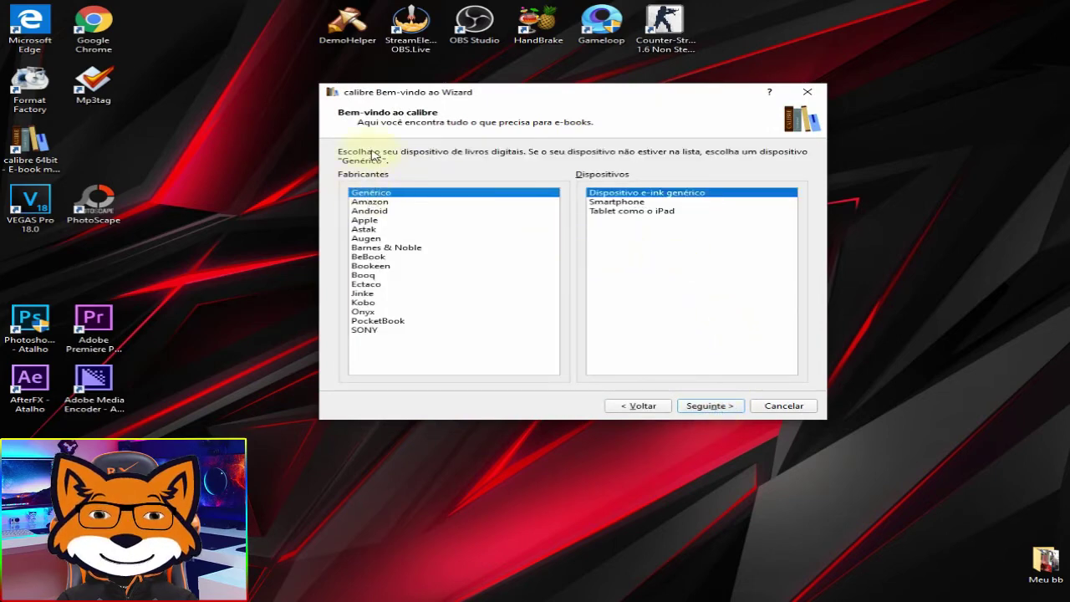
- Choose Amazon Kindle PaperWhite as the reading device, leave the e-mail delivery settings empty and finish the wizard
{"action": "left_click", "coordinate": [366, 204]}
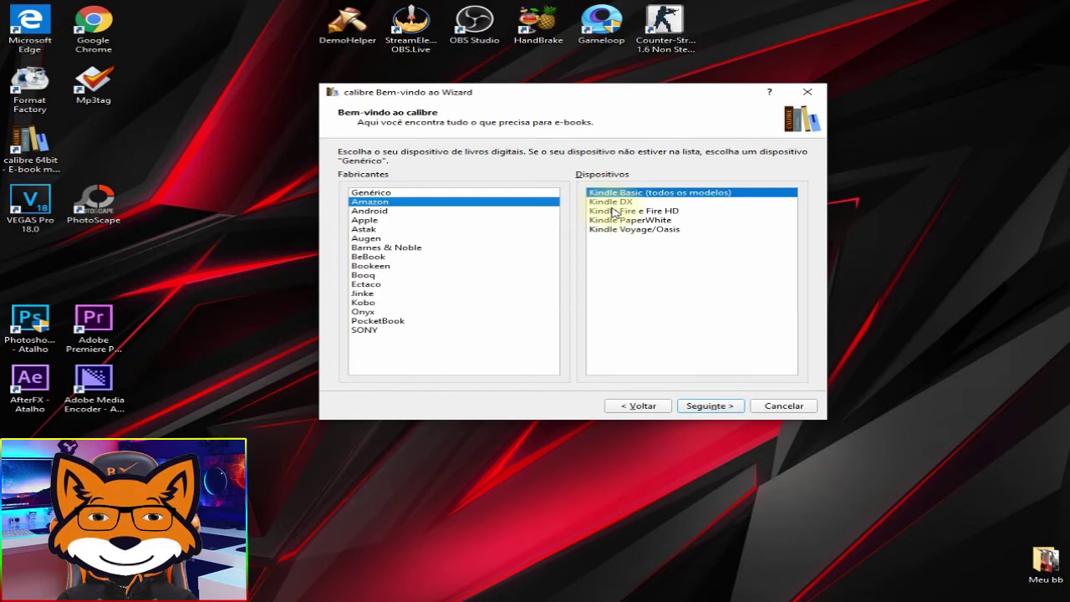
{"action": "left_click", "coordinate": [617, 222]}
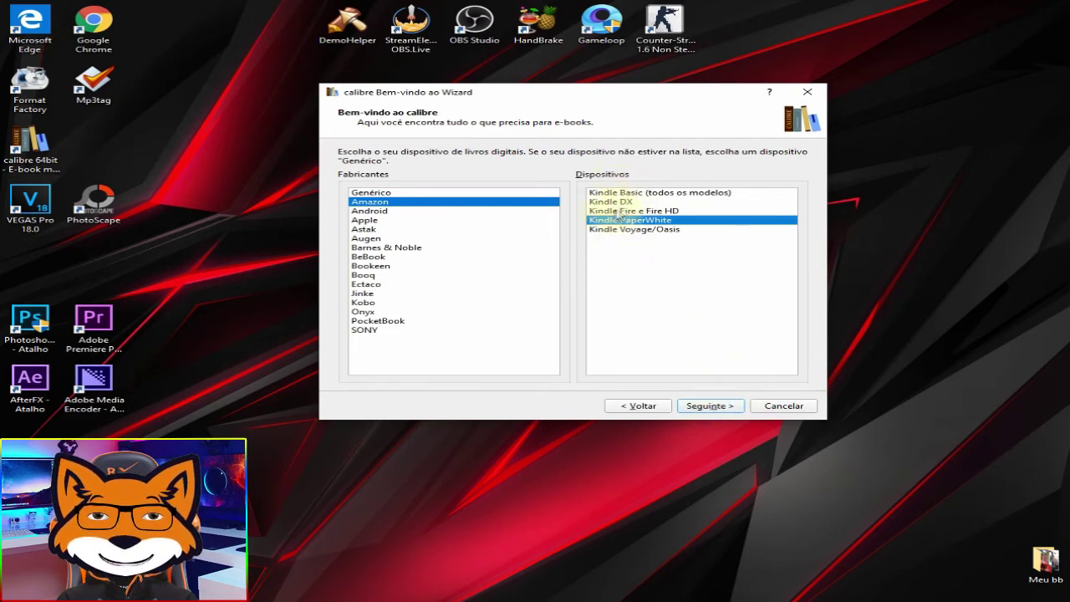
{"action": "left_click", "coordinate": [712, 407]}
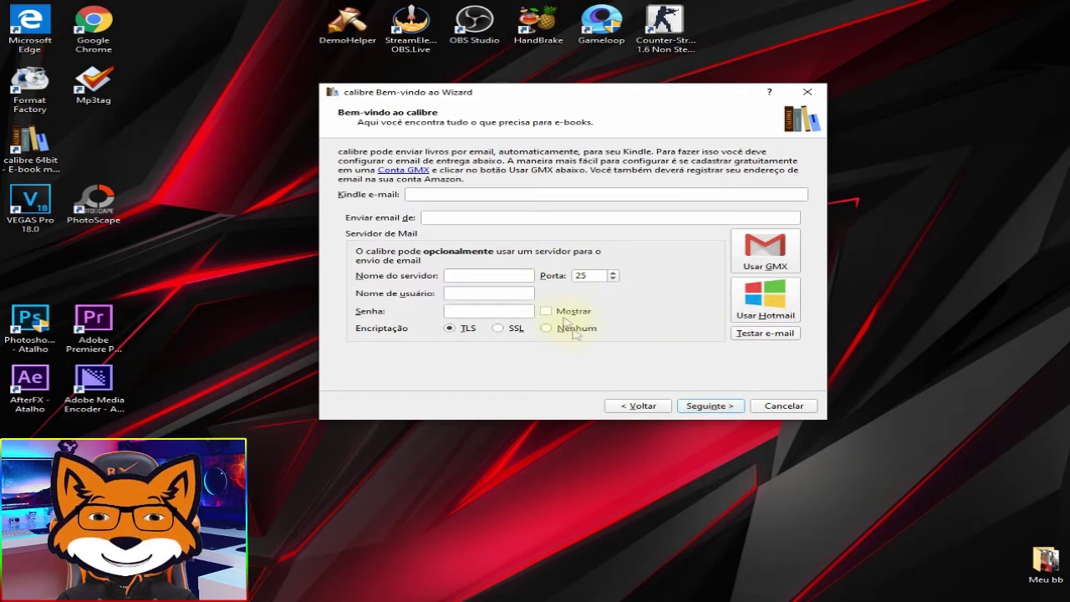
{"action": "left_click", "coordinate": [712, 408]}
{"action": "left_click", "coordinate": [715, 407]}
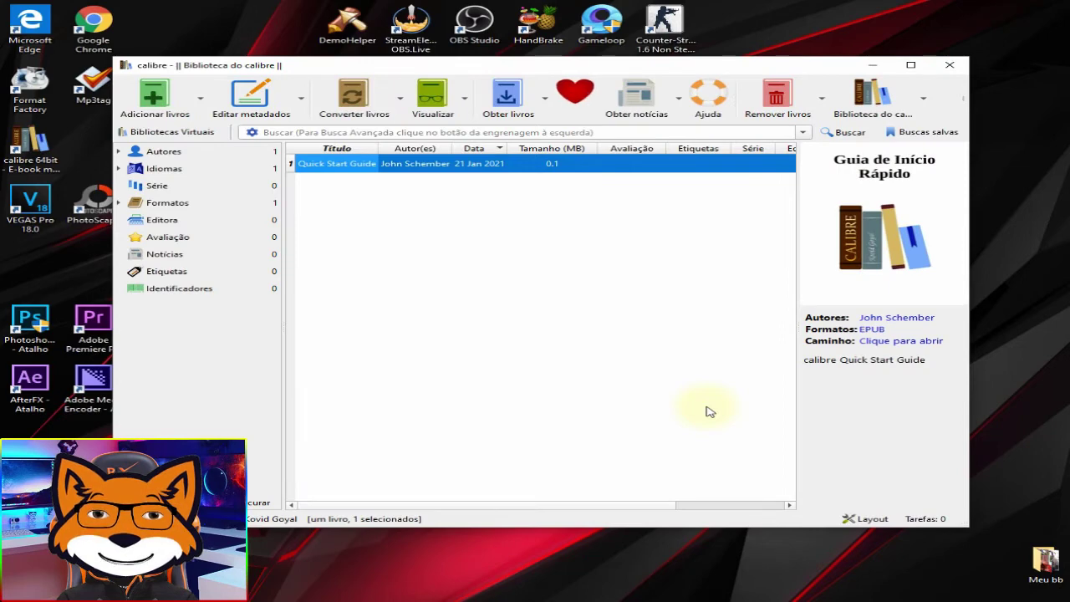
- Maximise the calibre window, then switch to Chrome and show the "20 Mil Livros Kindle (BrawTutors)" Drive folder
{"action": "left_click", "coordinate": [910, 65]}
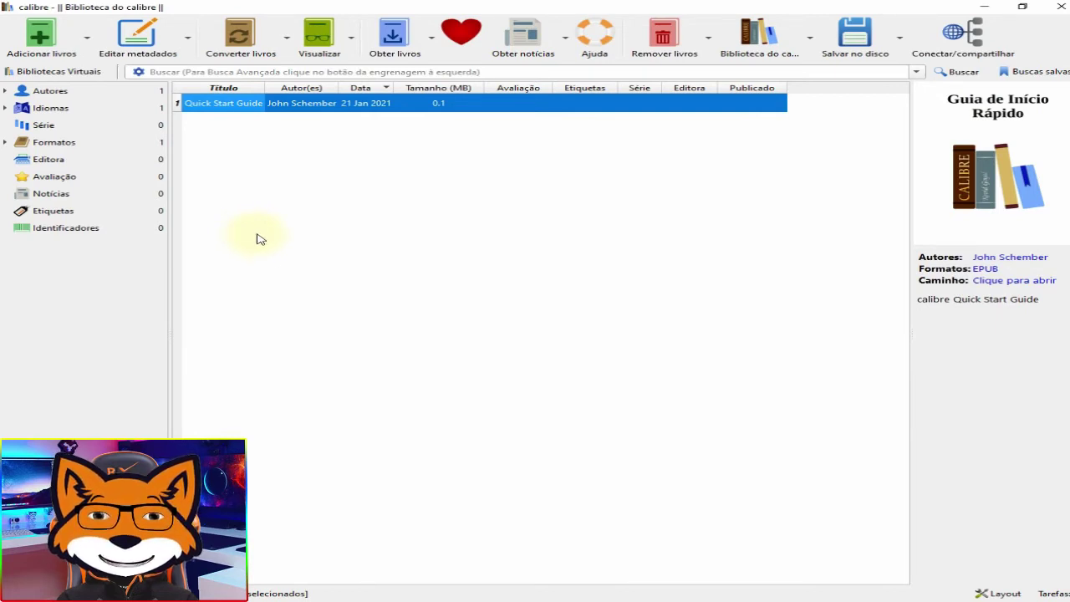
{"action": "left_click", "coordinate": [430, 597]}
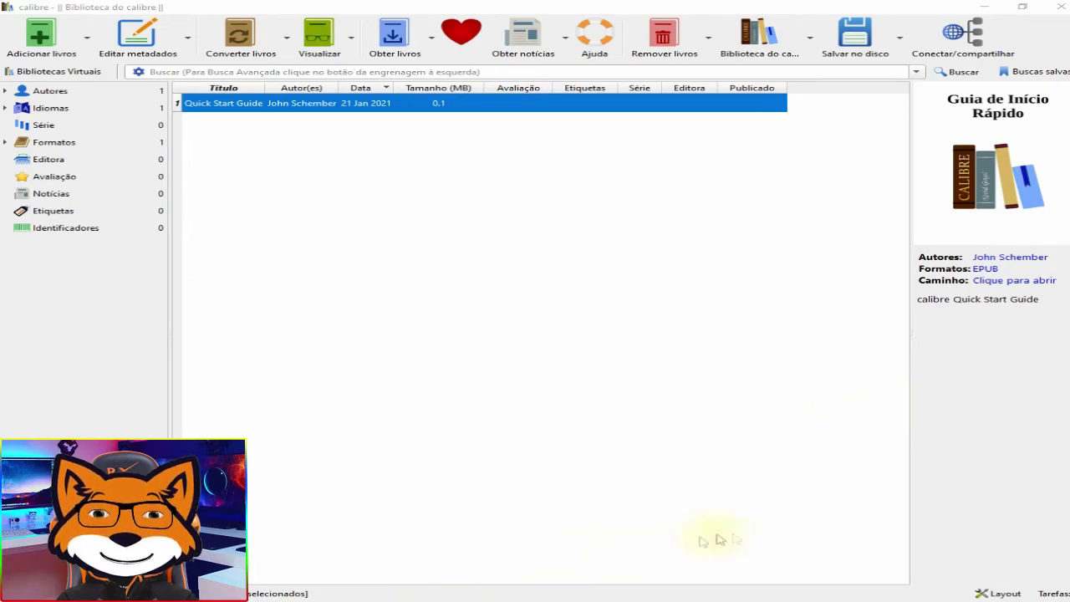
{"action": "left_click", "coordinate": [407, 600]}
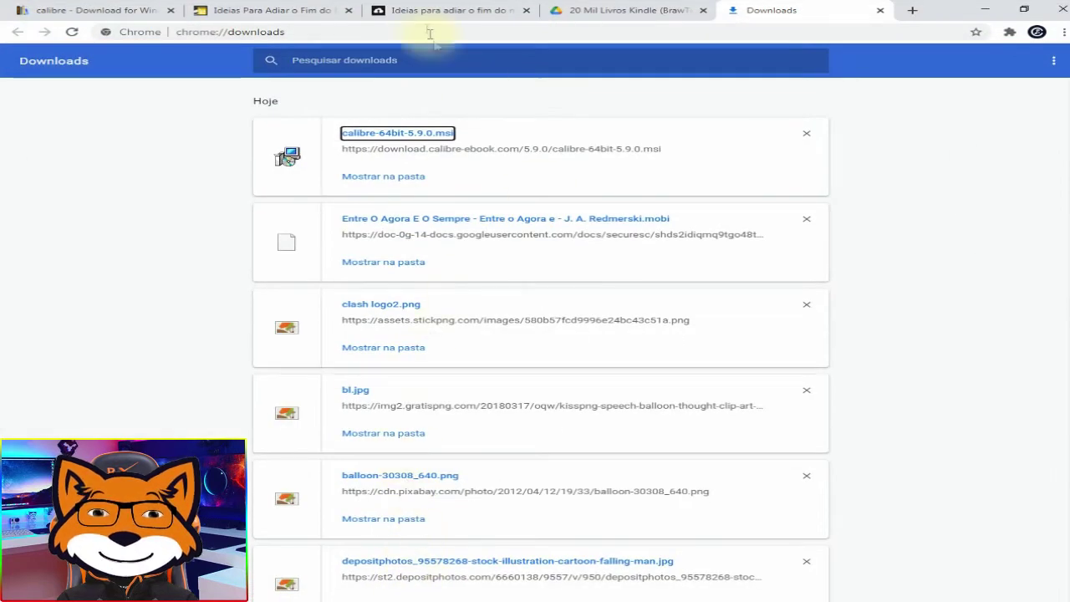
{"action": "left_click", "coordinate": [597, 10]}
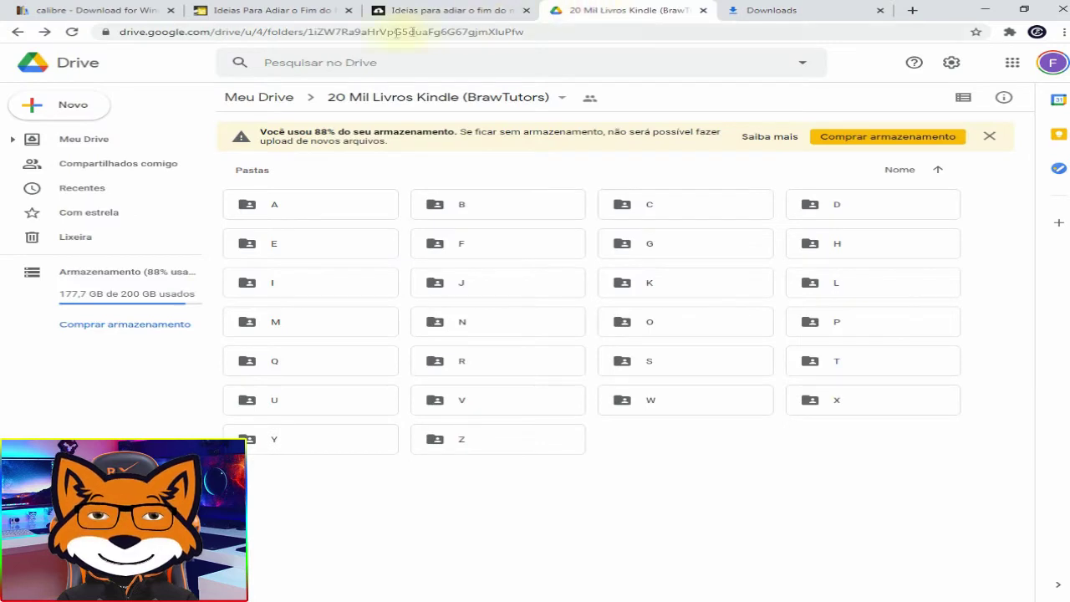
- Search Drive for "marke" and open the "Marketing 3.0 (4570)" book folder
{"action": "left_click", "coordinate": [72, 32]}
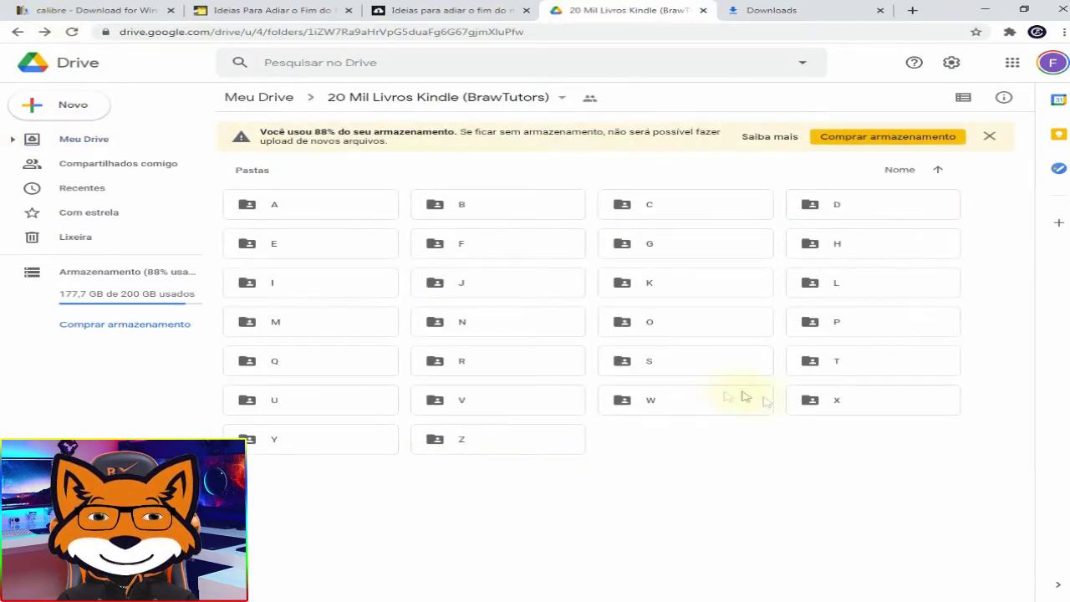
{"action": "left_click_drag", "start_coordinate": [431, 282], "coordinate": [489, 285]}
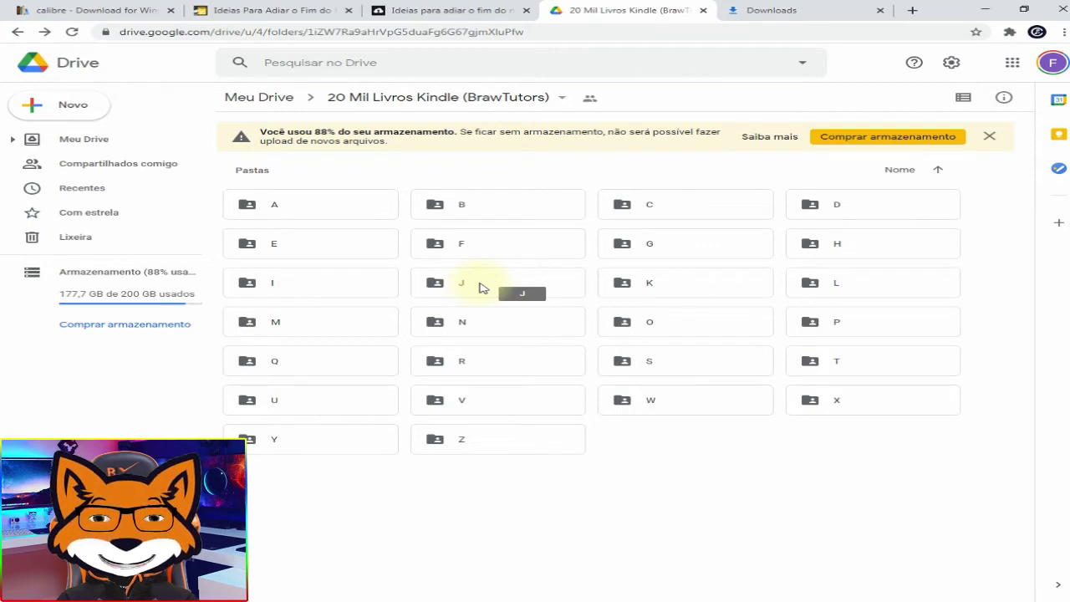
{"action": "left_click_drag", "start_coordinate": [481, 287], "coordinate": [474, 76]}
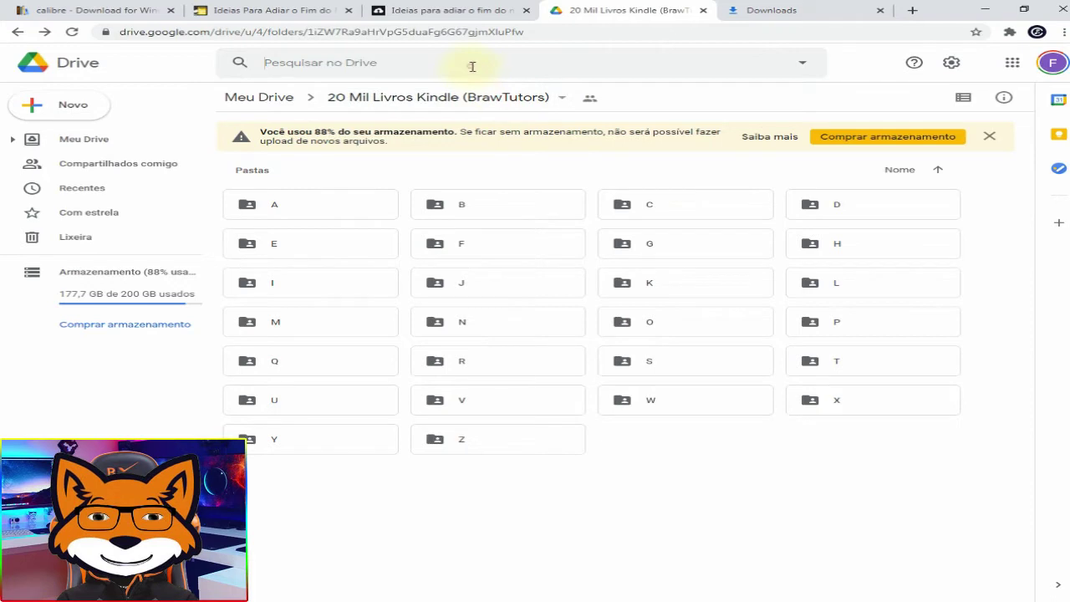
{"action": "left_click", "coordinate": [472, 66]}
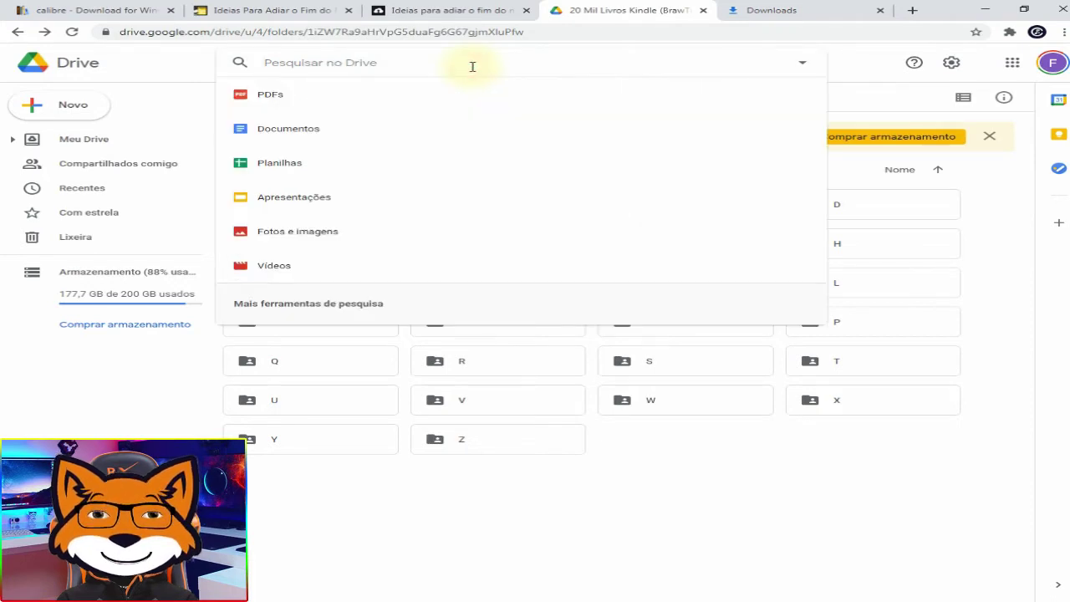
{"action": "type", "text": "marke"}
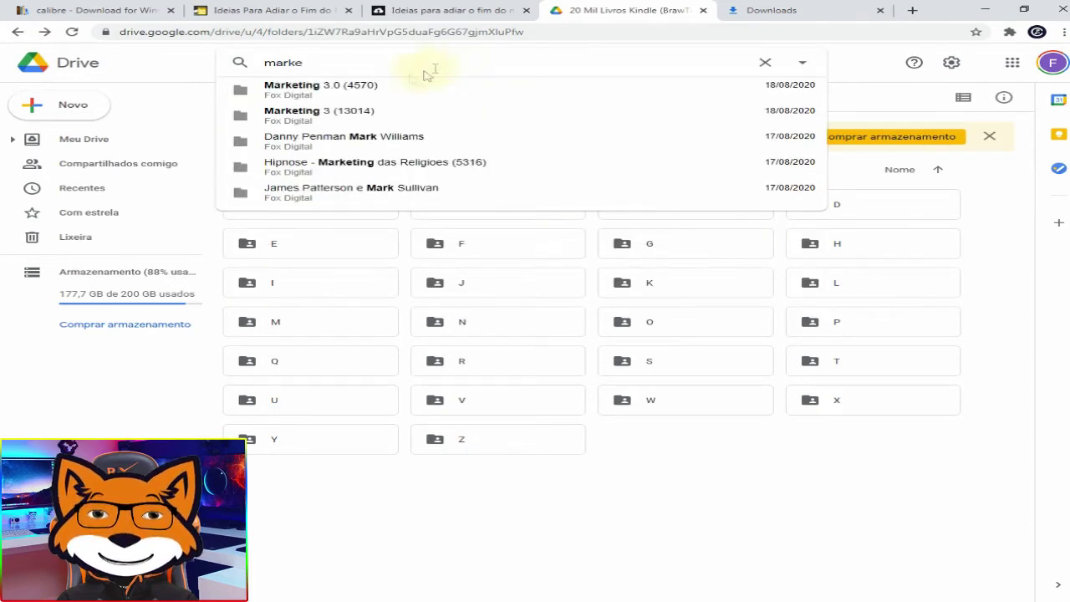
{"action": "left_click", "coordinate": [306, 101]}
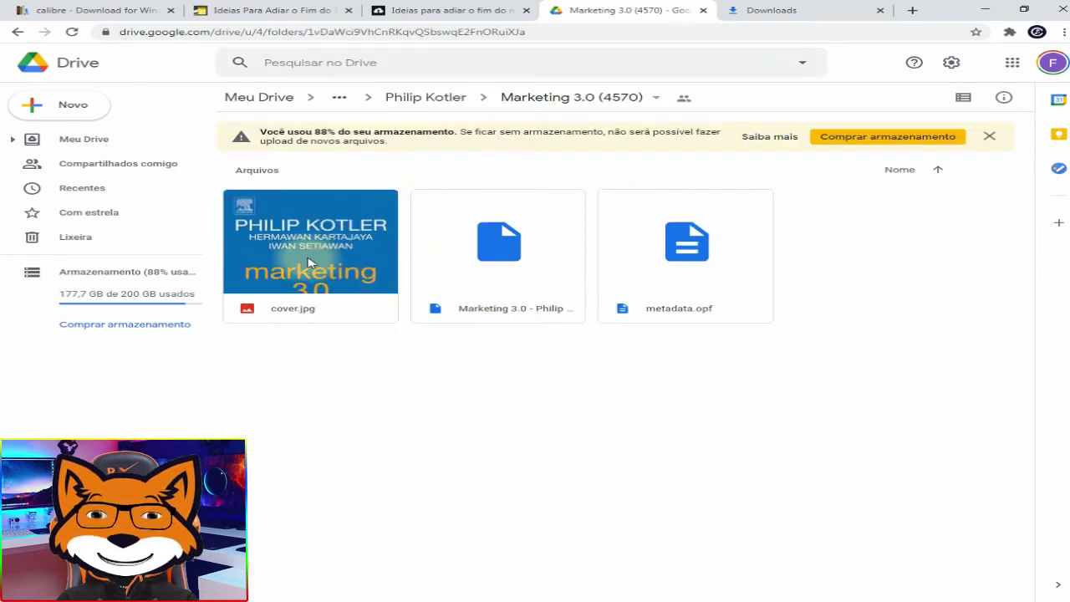
- Preview cover.jpg in the Marketing 3.0 folder, close the preview, and download the Marketing 3.0 book file
{"action": "double_click", "coordinate": [310, 262]}
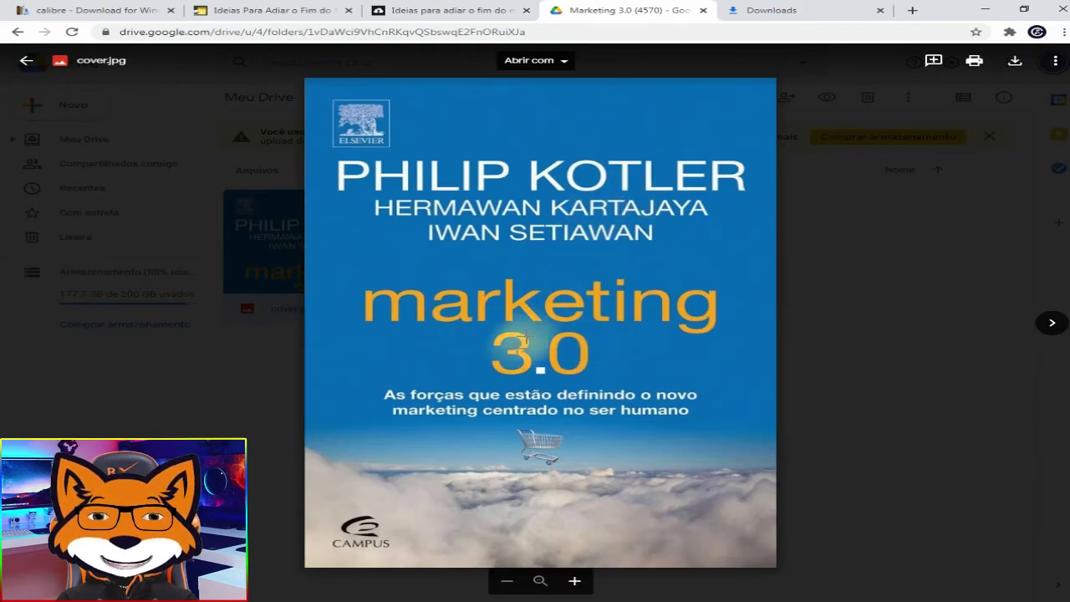
{"action": "left_click", "coordinate": [27, 60]}
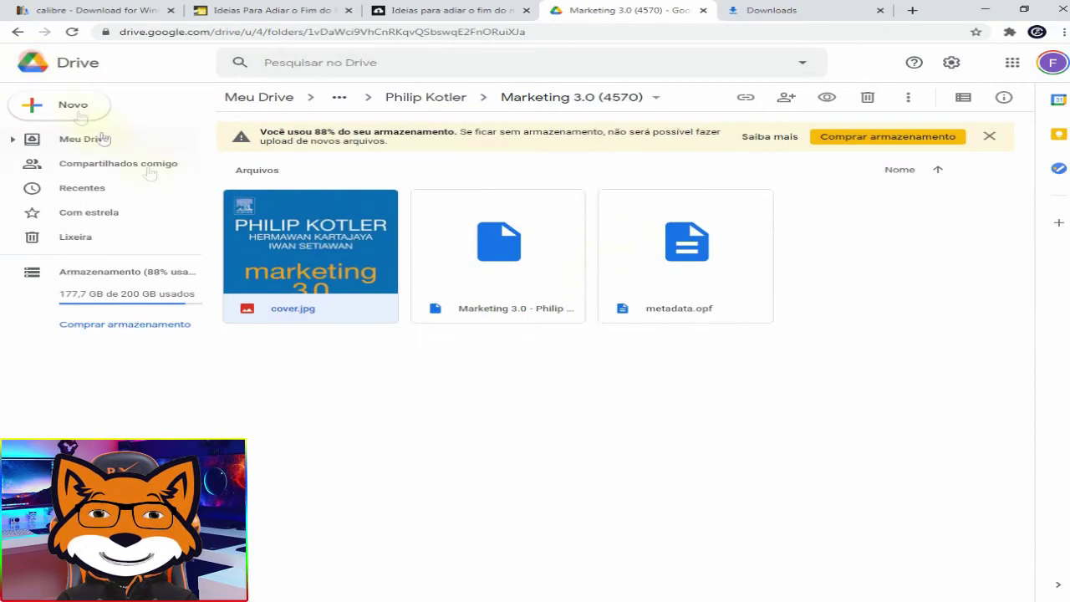
{"action": "left_click", "coordinate": [519, 239]}
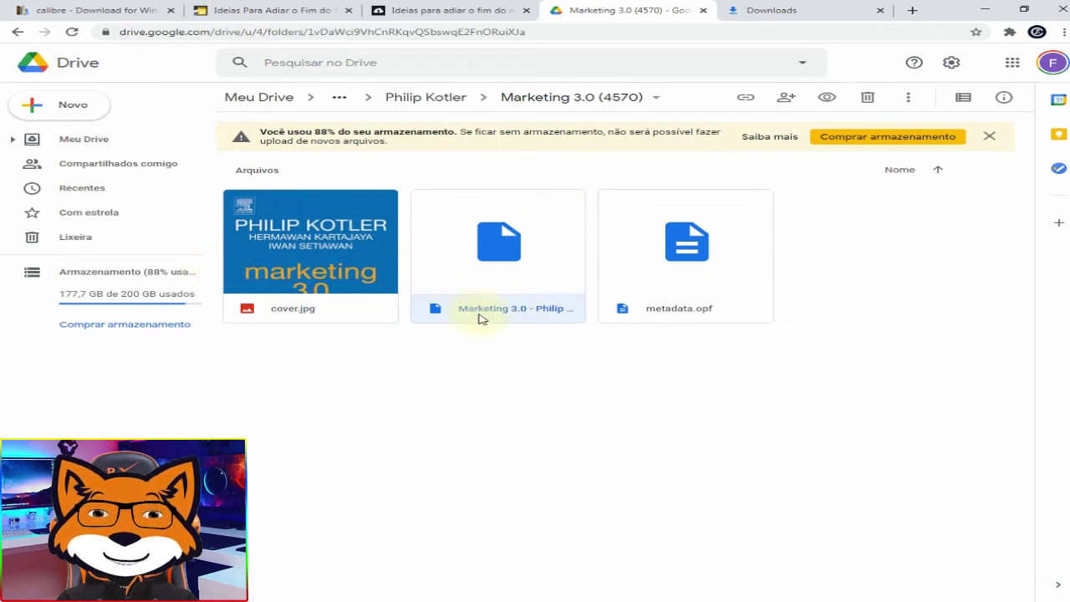
{"action": "right_click", "coordinate": [498, 256]}
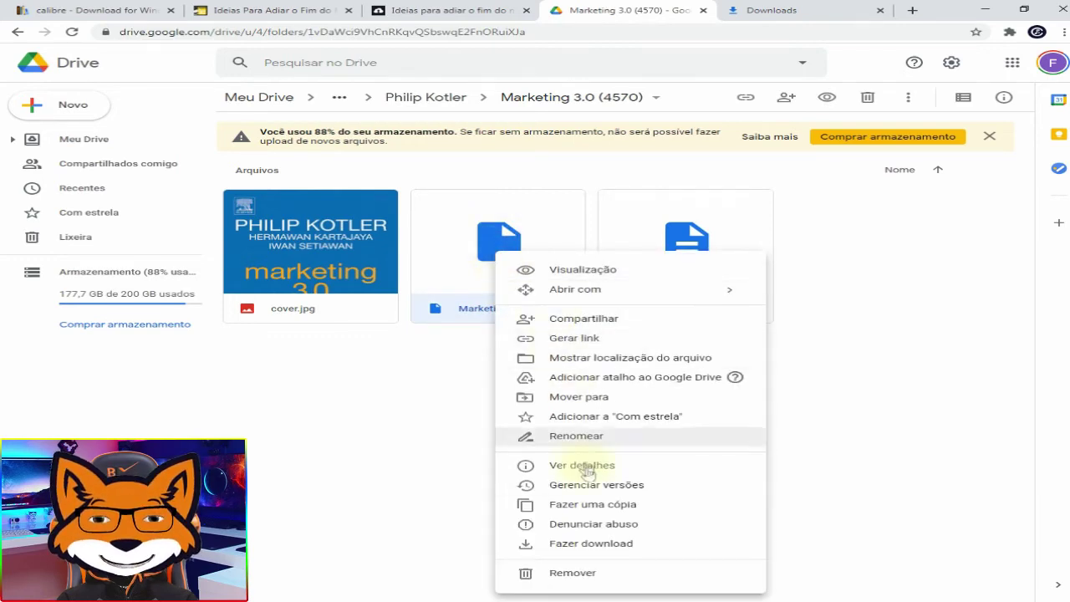
{"action": "left_click", "coordinate": [602, 543]}
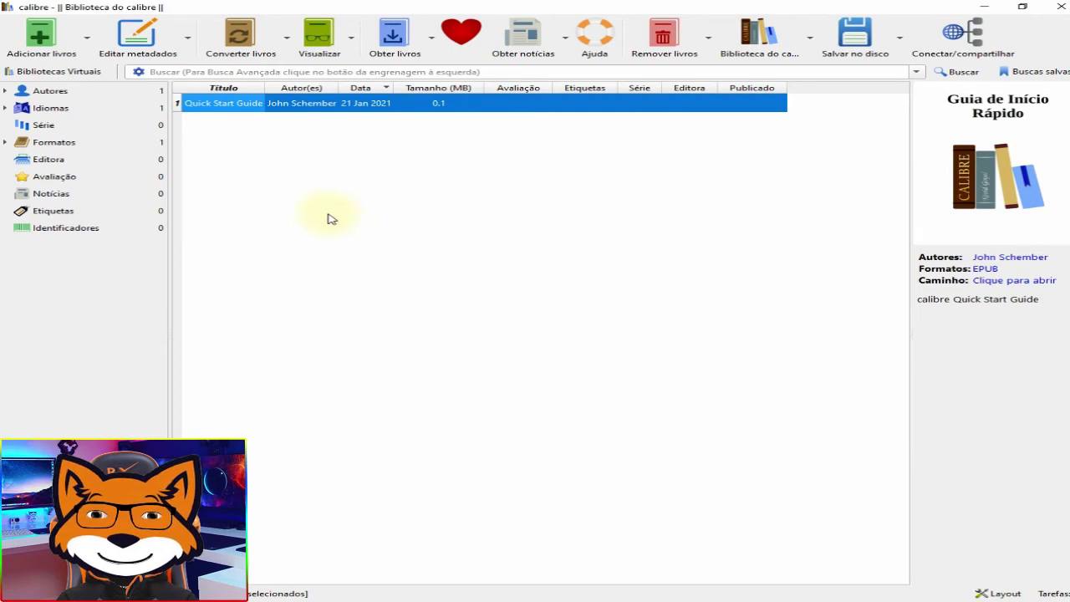
- Switch to calibre and add the Marketing 3.0 MOBI book from the Downloads folder to the library
{"action": "left_click", "coordinate": [87, 41]}
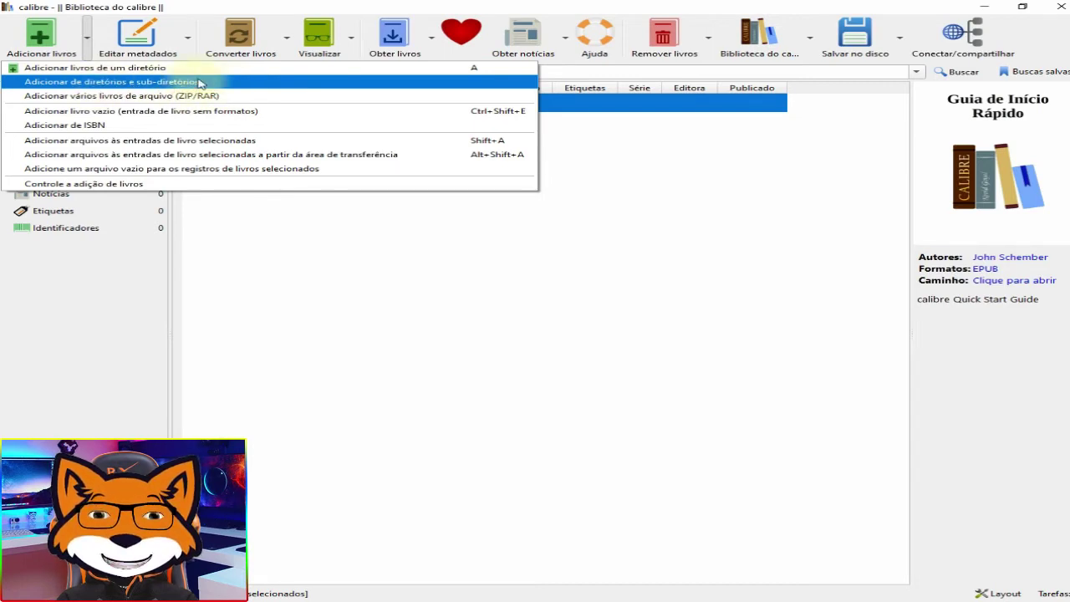
{"action": "left_click", "coordinate": [146, 72]}
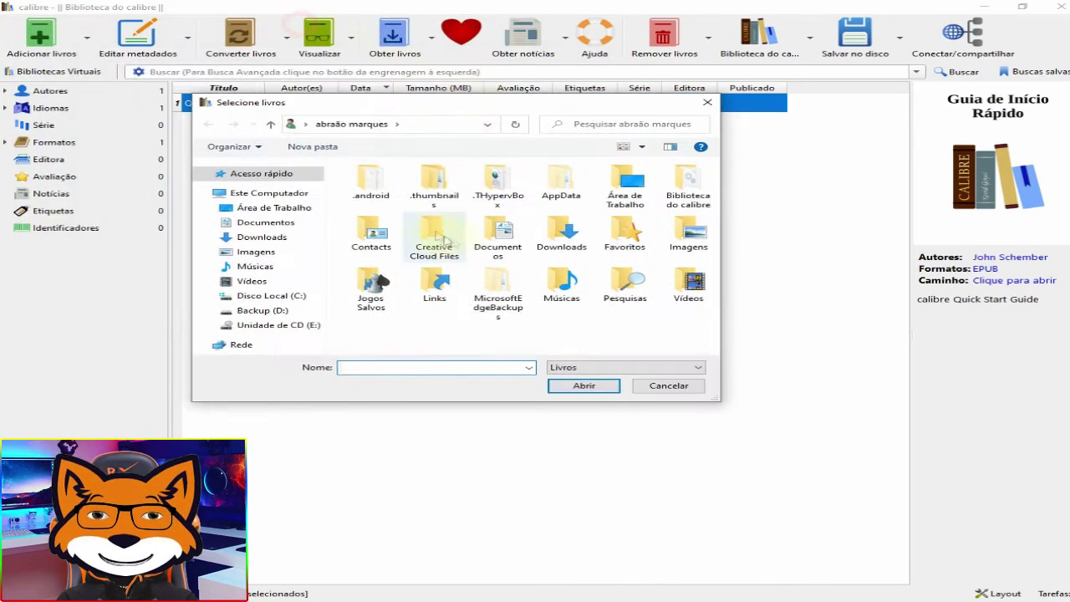
{"action": "double_click", "coordinate": [562, 234]}
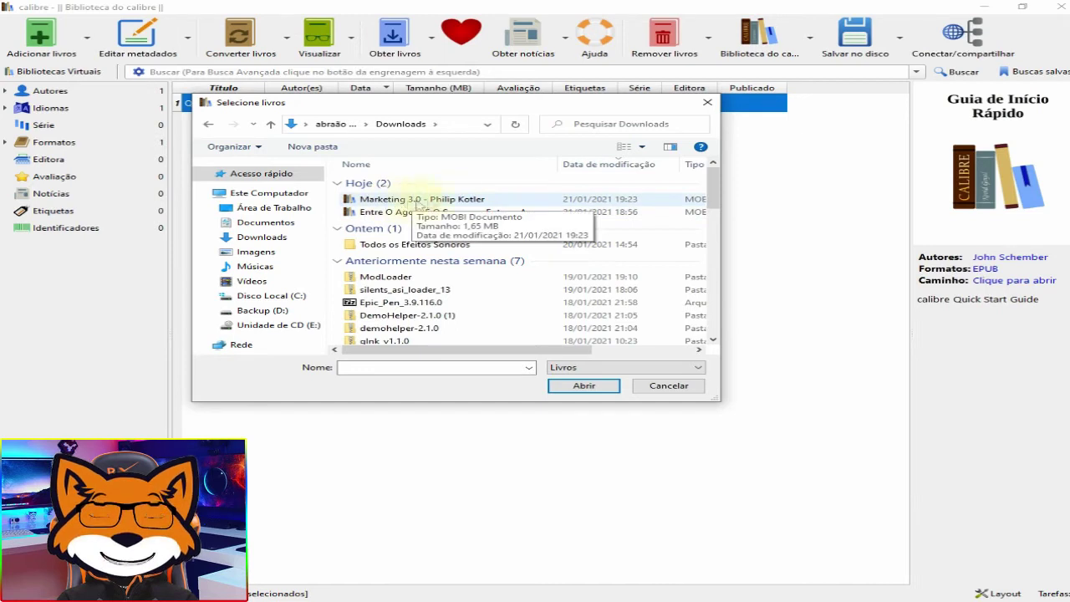
{"action": "left_click", "coordinate": [436, 201]}
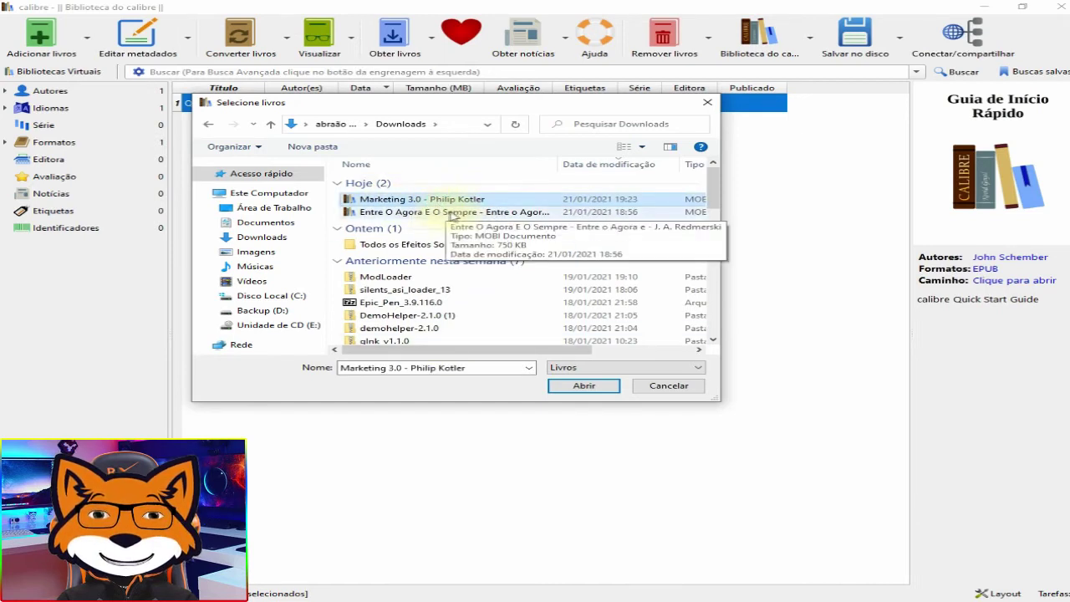
{"action": "left_click", "coordinate": [576, 386]}
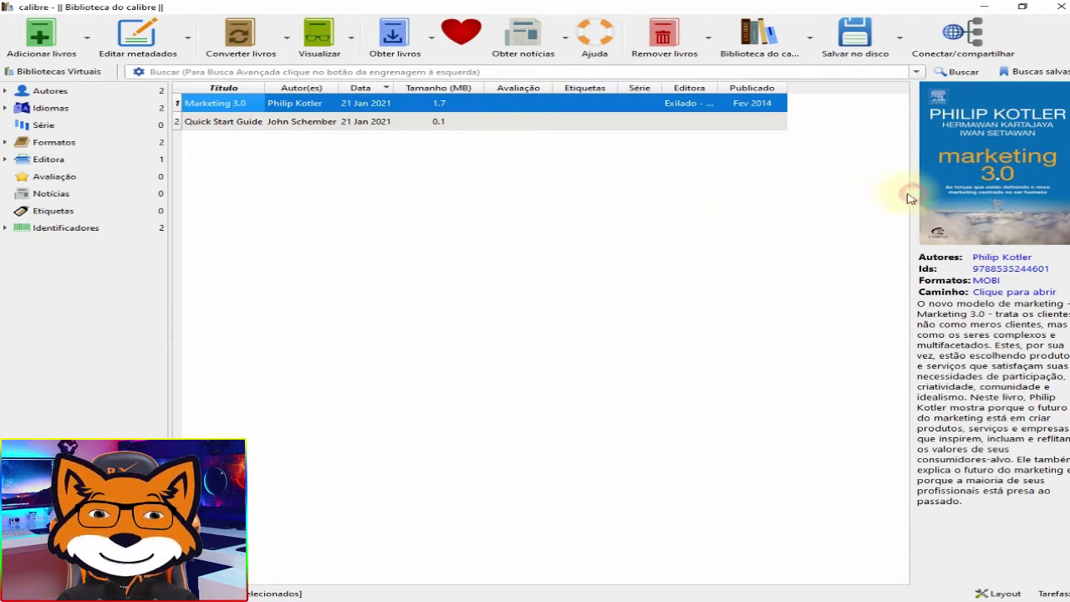
- Widen the book details pane, highlight the Marketing 3.0 description for reading, and clear the selection
{"action": "left_click_drag", "start_coordinate": [912, 194], "coordinate": [870, 191]}
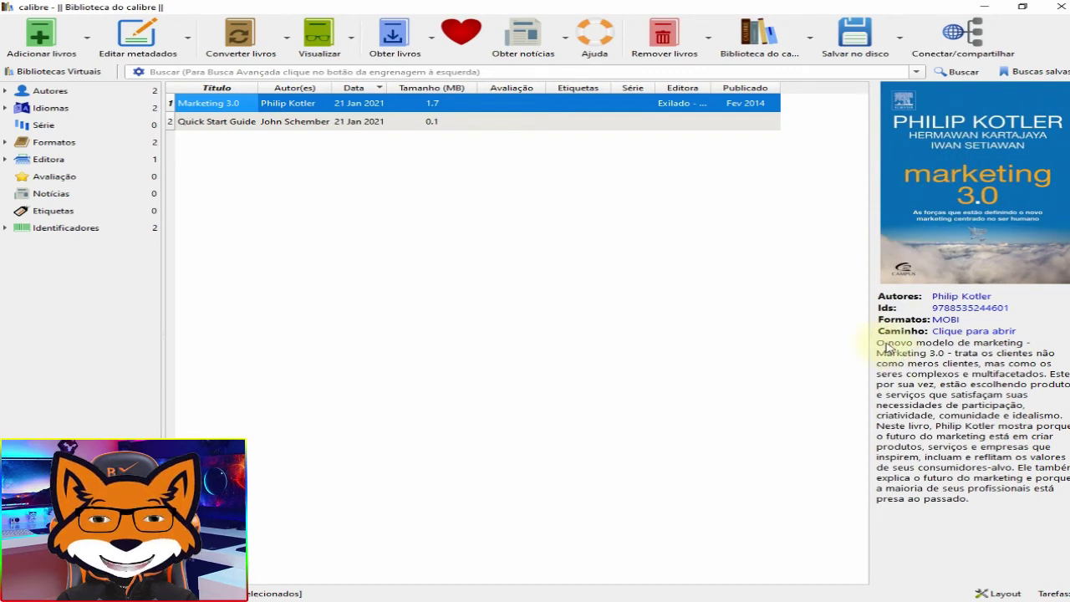
{"action": "left_click_drag", "start_coordinate": [879, 344], "coordinate": [969, 500]}
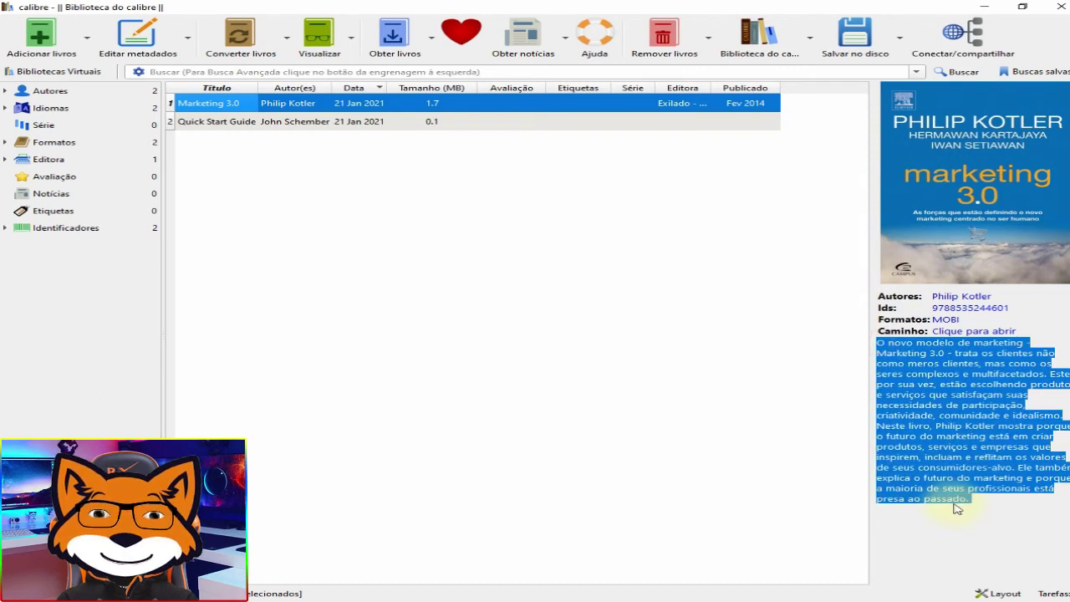
{"action": "left_click", "coordinate": [965, 381]}
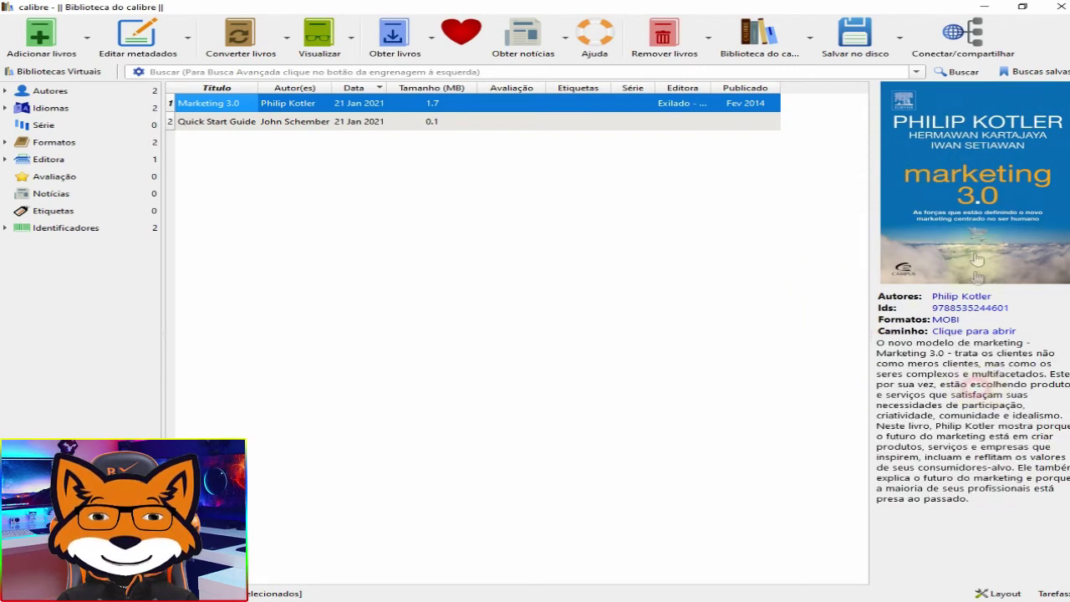
{"action": "left_click", "coordinate": [264, 189]}
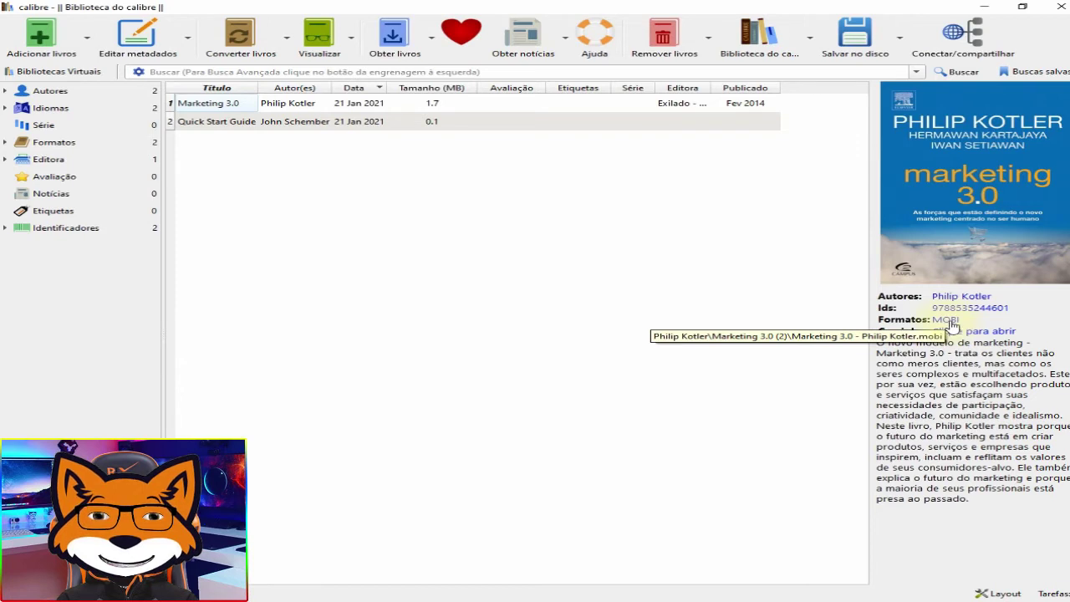
- Open the conversion dialog for Marketing 3.0 to examine its input and output formats, and cancel without converting
{"action": "left_click", "coordinate": [287, 40]}
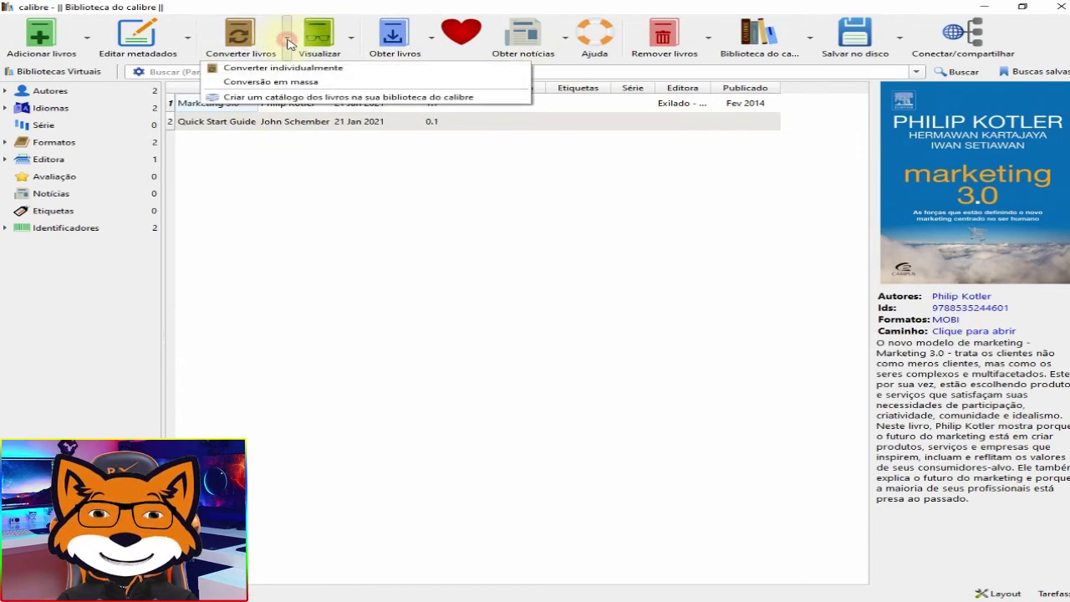
{"action": "left_click", "coordinate": [286, 81]}
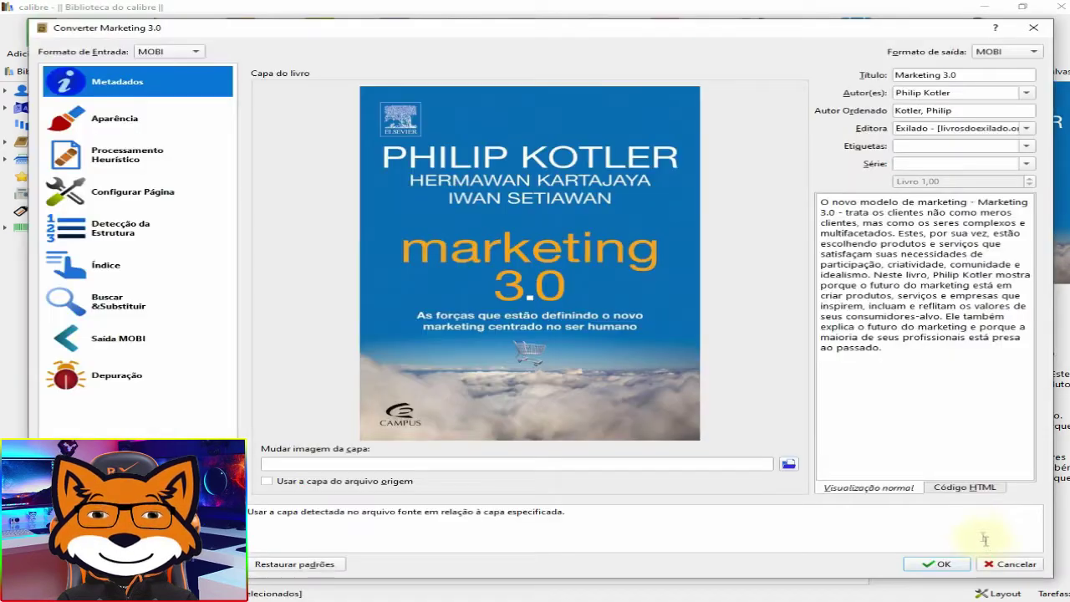
{"action": "left_click", "coordinate": [1007, 564]}
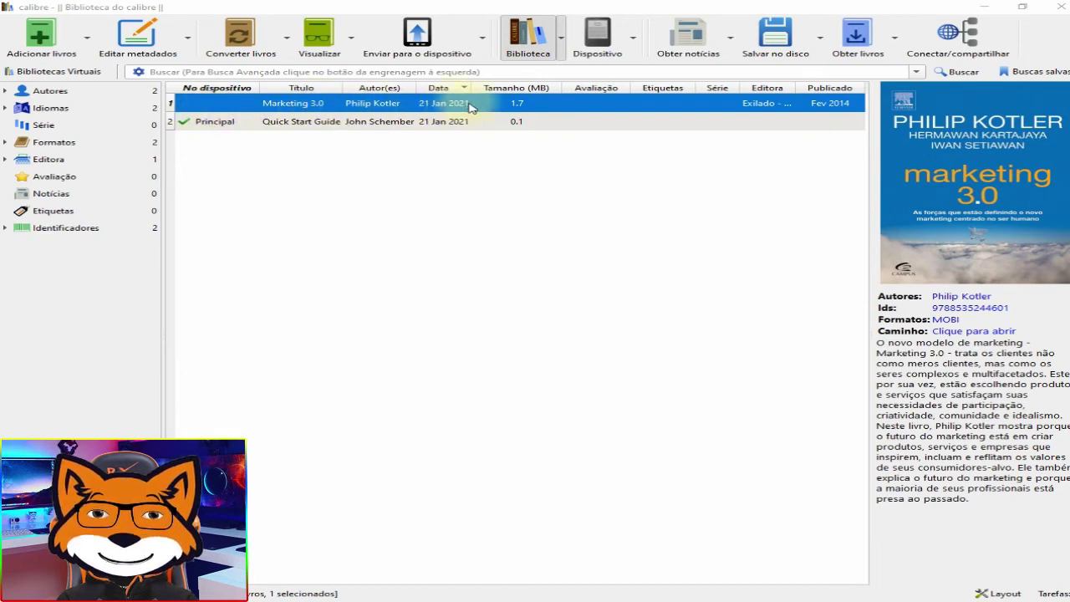
- Send Marketing 3.0 to the Kindle's main memory and deselect the book in the library list
{"action": "right_click", "coordinate": [335, 105]}
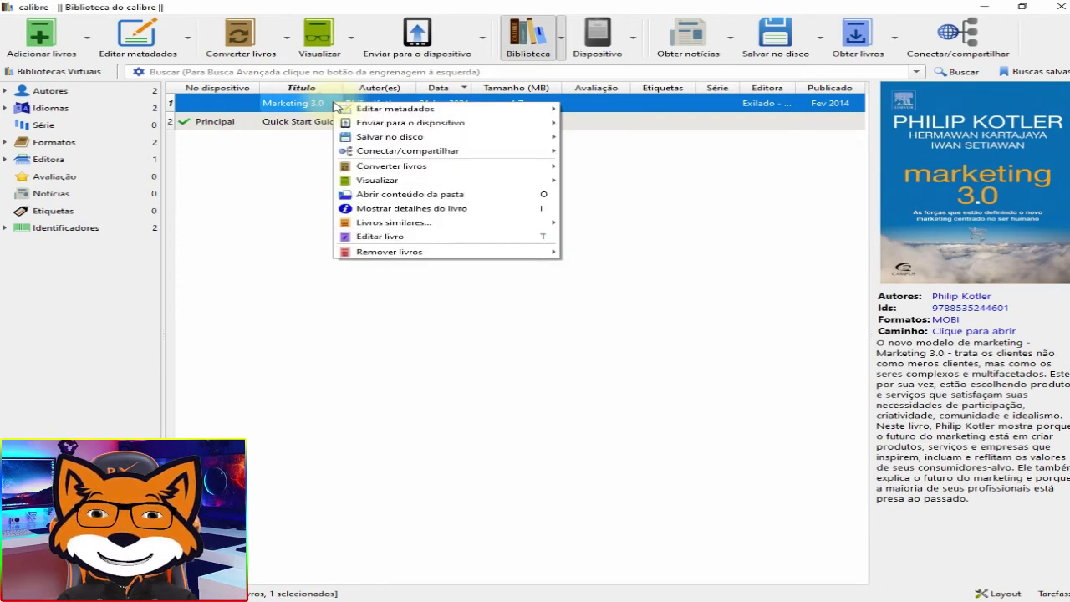
{"action": "mouse_move", "coordinate": [372, 124]}
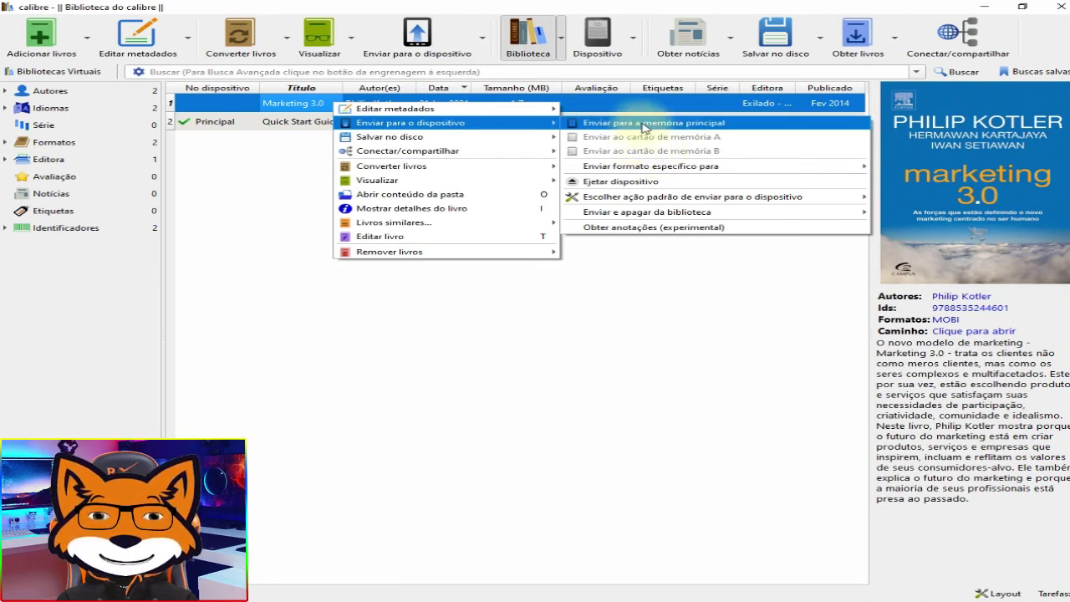
{"action": "left_click", "coordinate": [700, 123]}
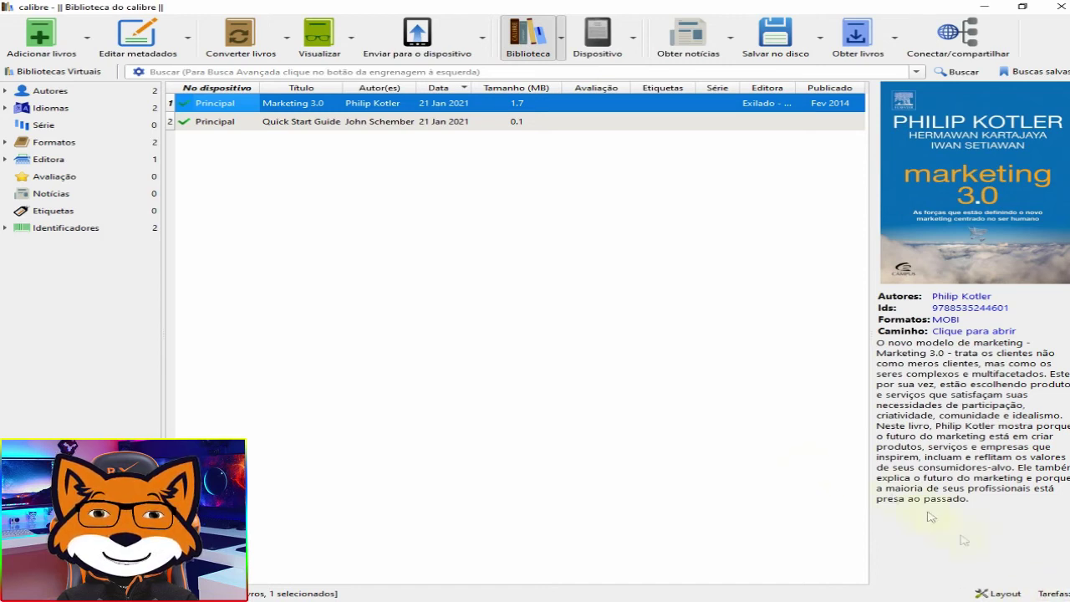
{"action": "left_click", "coordinate": [500, 224]}
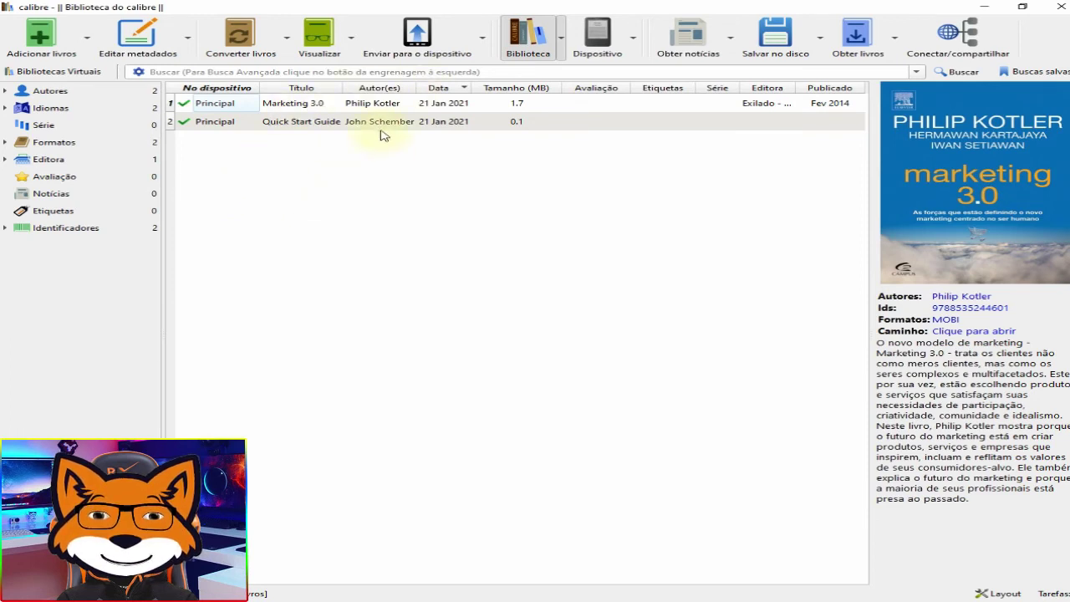
- Dismiss the options opened for Marketing 3.0 and eject the Kindle device from calibre
{"action": "right_click", "coordinate": [364, 106]}
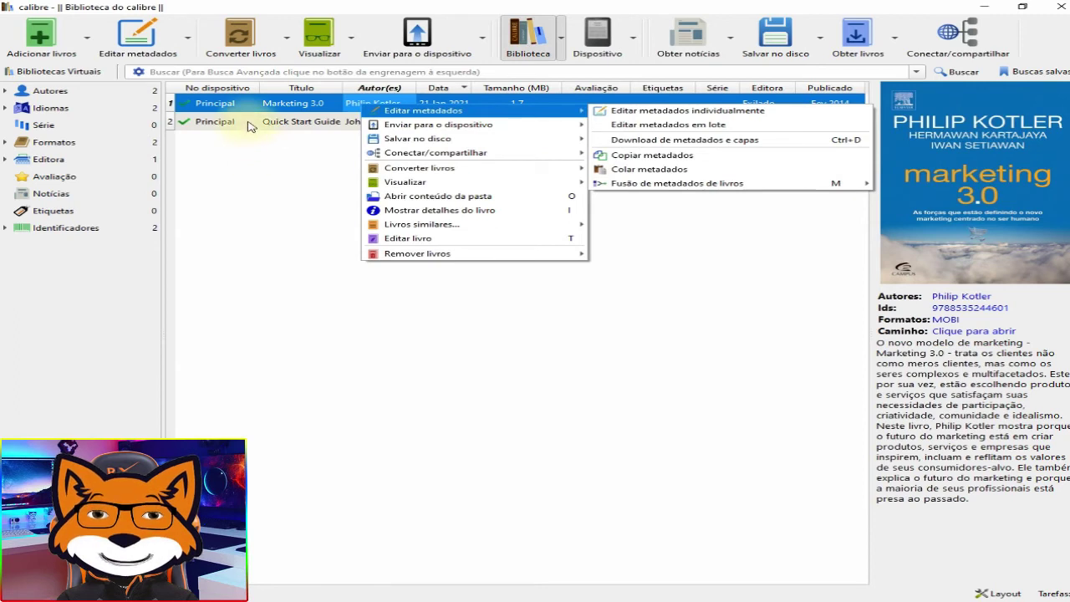
{"action": "left_click", "coordinate": [236, 324]}
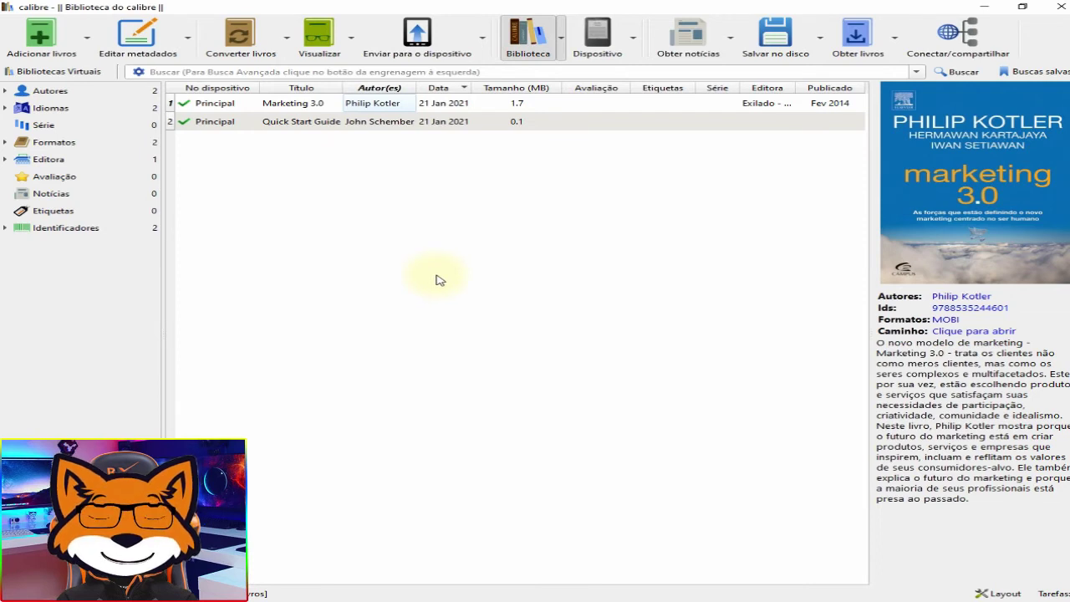
{"action": "left_click", "coordinate": [482, 50]}
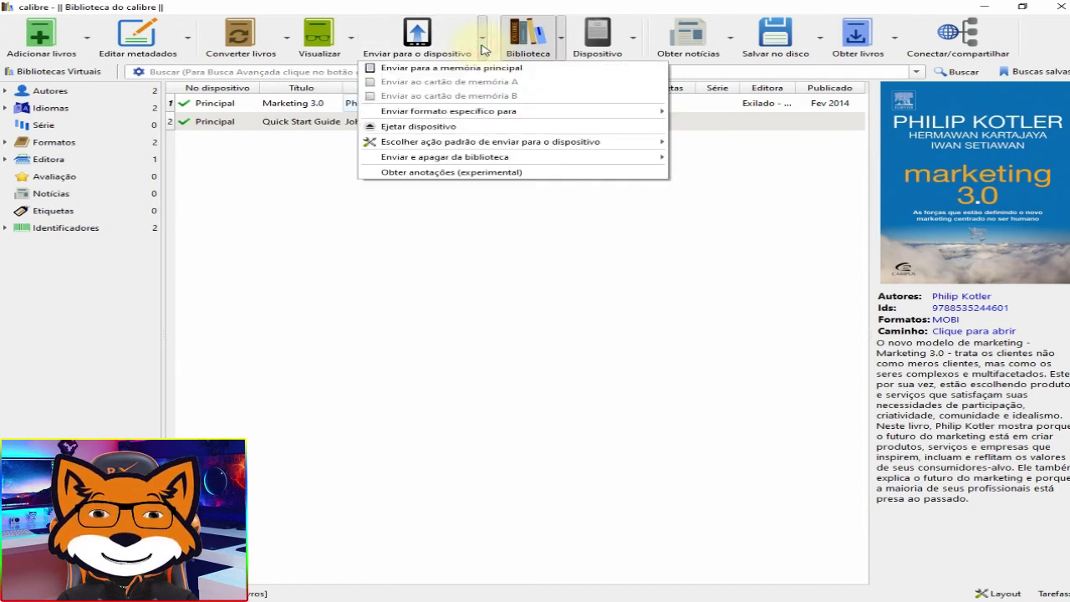
{"action": "left_click", "coordinate": [446, 129]}
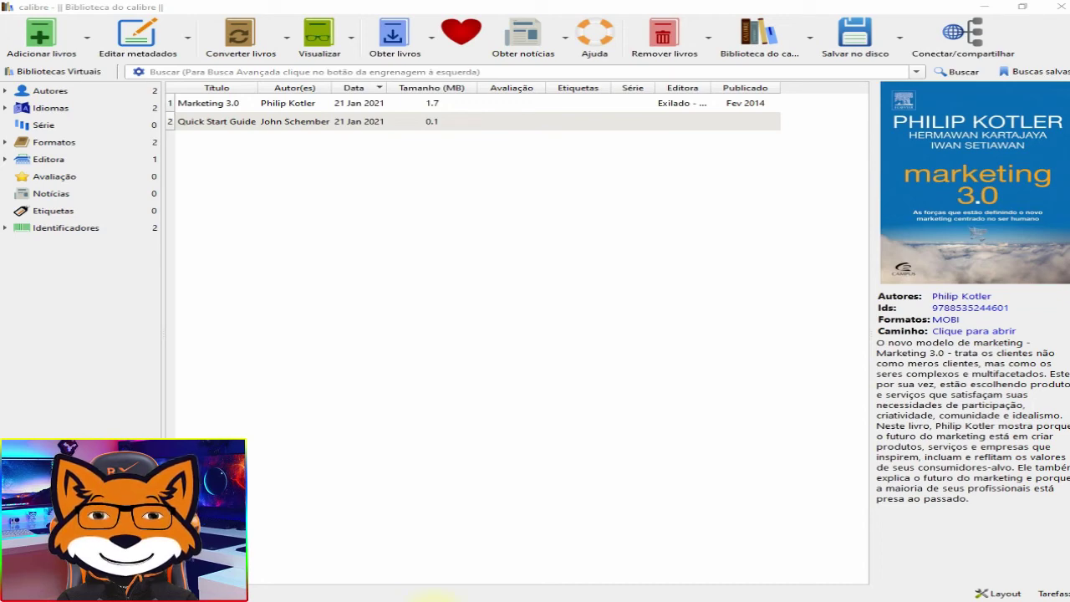
- Switch to Chrome, return to the "20 Mil Livros Kindle (BrawTutors)" Drive folder, select folders A to Z, and clear the selection
{"action": "mouse_move", "coordinate": [402, 597]}
{"action": "left_click", "coordinate": [389, 527]}
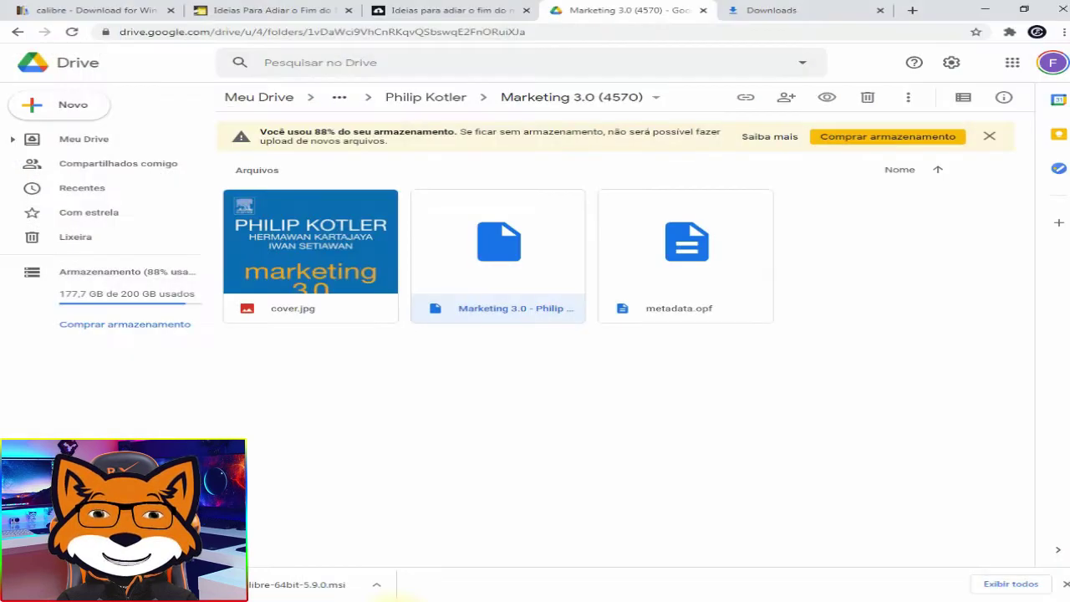
{"action": "left_click", "coordinate": [17, 35]}
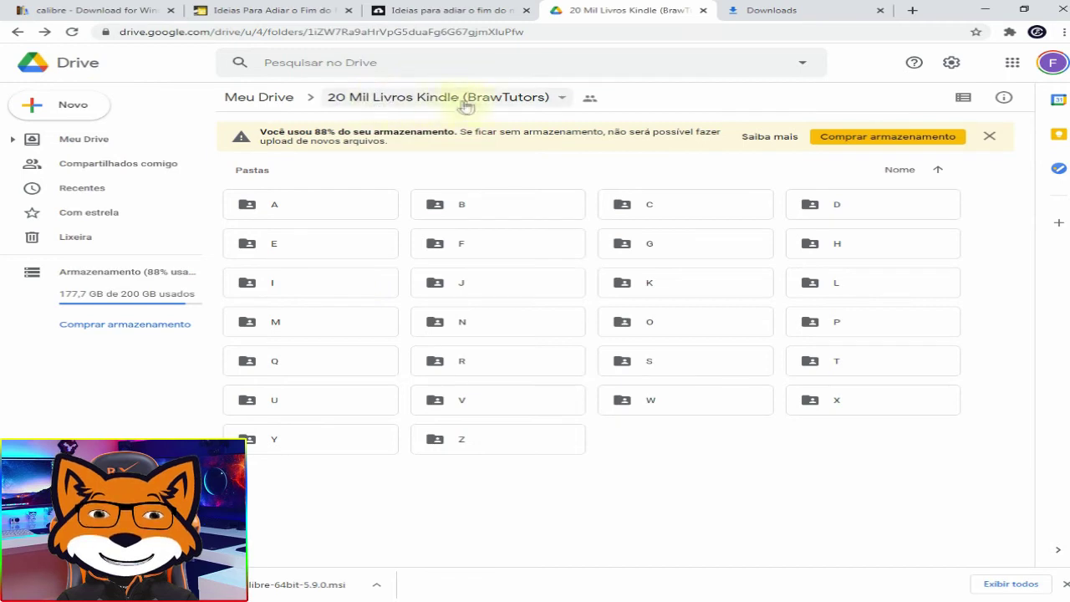
{"action": "left_click", "coordinate": [298, 212]}
{"action": "left_click", "coordinate": [506, 449], "text": "shift"}
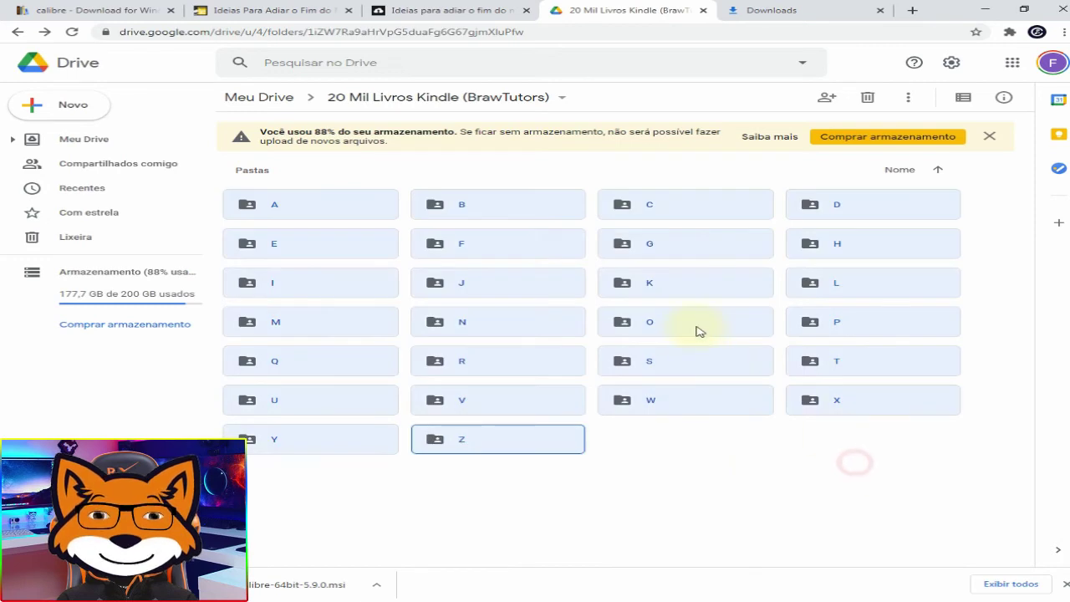
{"action": "key", "text": "Escape"}
{"action": "double_click", "coordinate": [492, 322]}
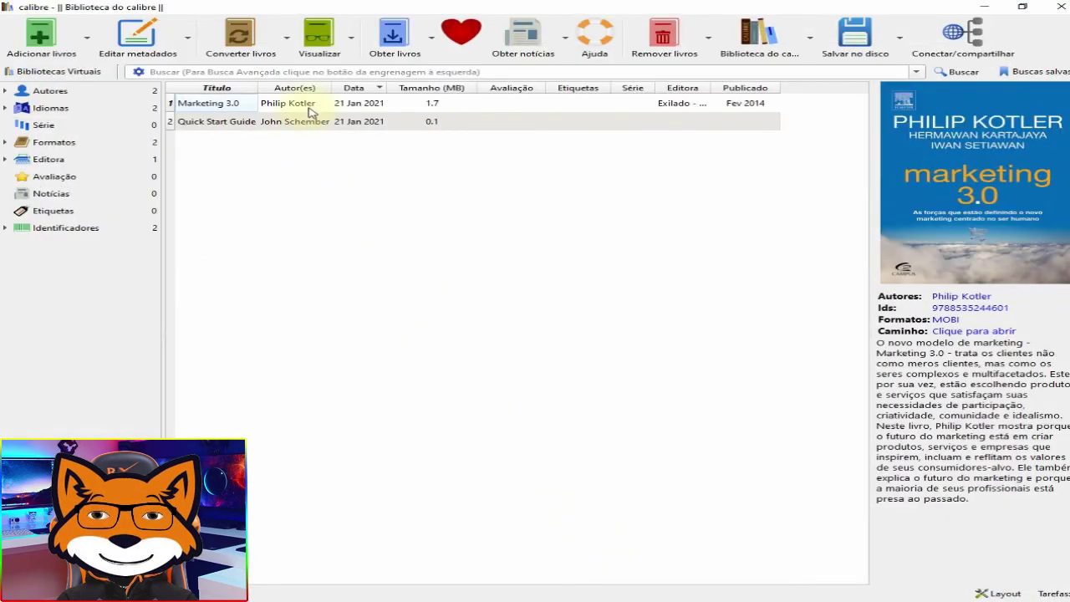
- Select Marketing 3.0 in the calibre library and highlight its description in the book details, clearing the highlight when finished
{"action": "left_click", "coordinate": [306, 104]}
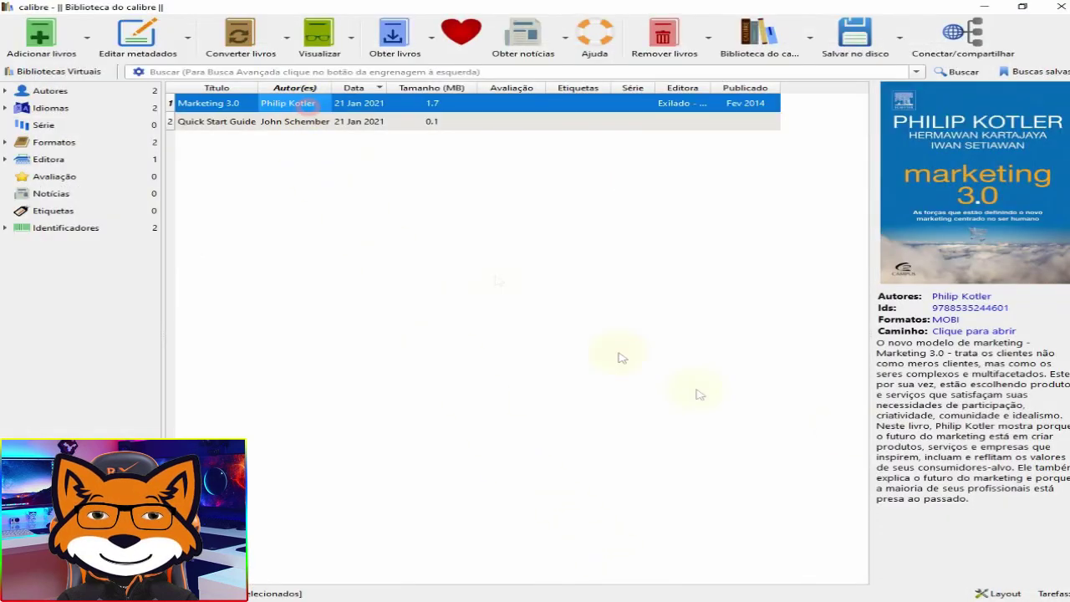
{"action": "left_click_drag", "start_coordinate": [874, 342], "coordinate": [999, 507]}
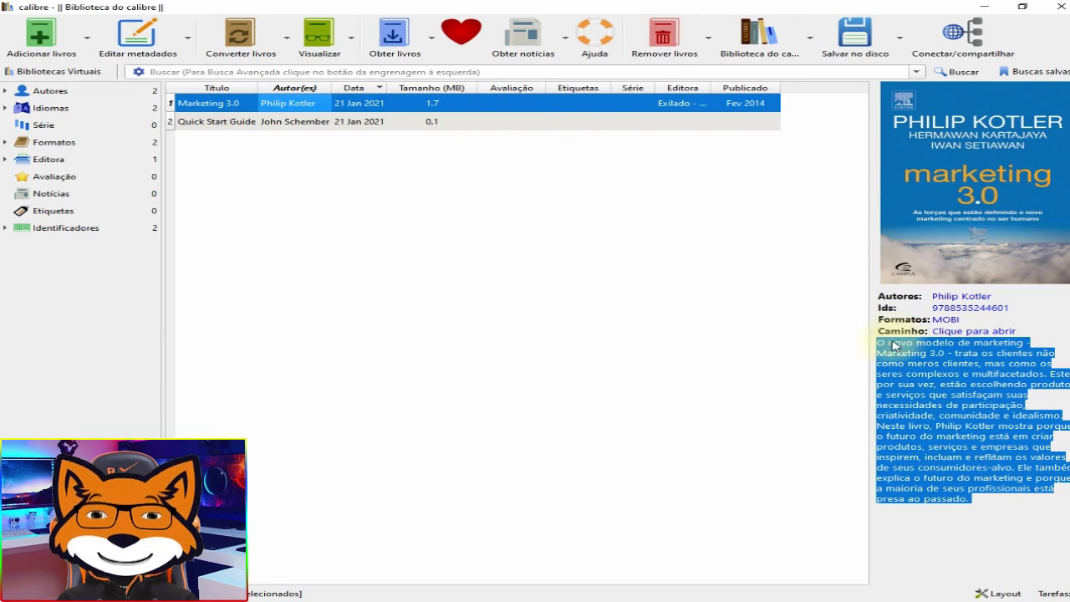
{"action": "left_click", "coordinate": [949, 343]}
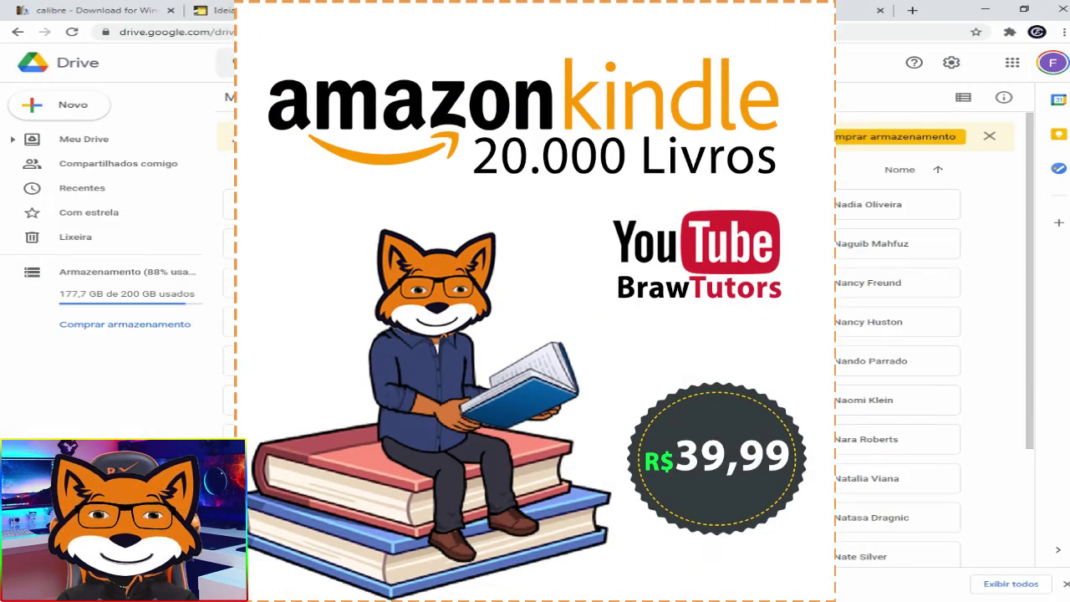
- In Drive's N folder, open Nana Queiroz and its Presos Que Menstruam folder to examine the files, and return to N
{"action": "double_click", "coordinate": [660, 277]}
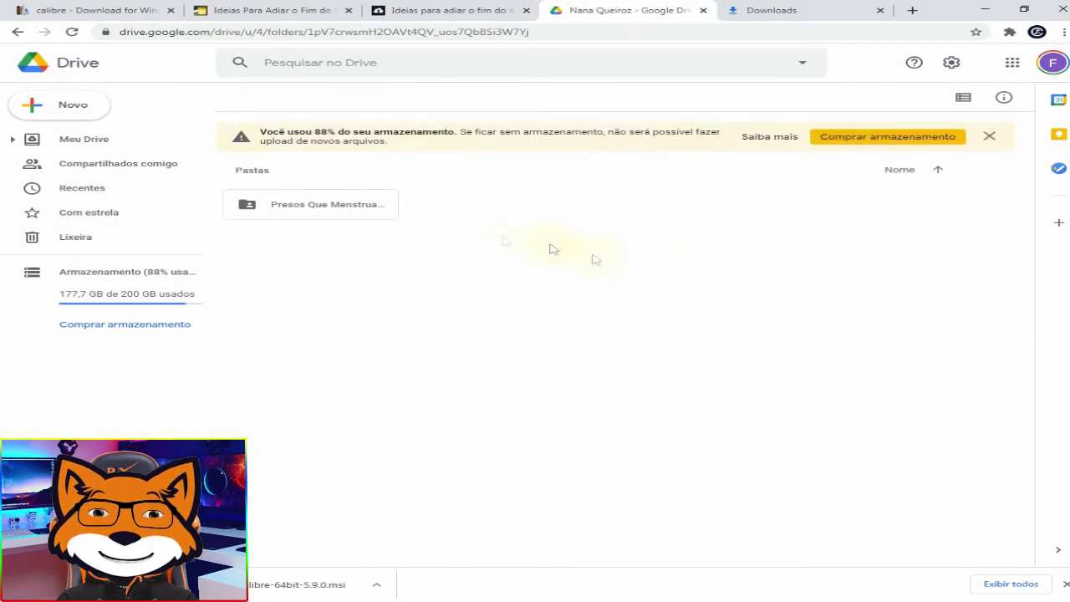
{"action": "double_click", "coordinate": [318, 209]}
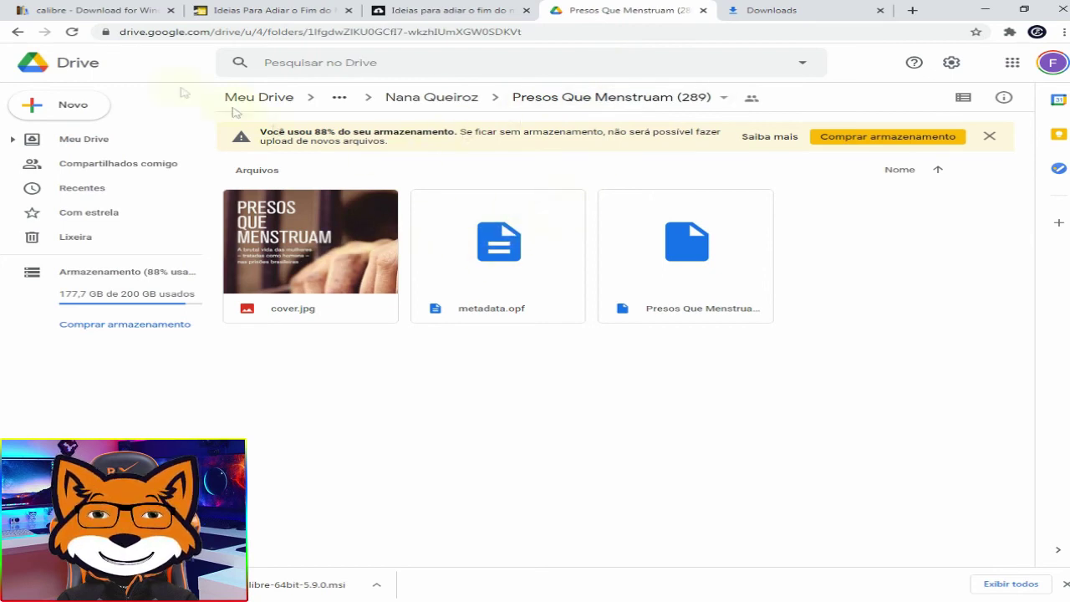
{"action": "left_click", "coordinate": [18, 32]}
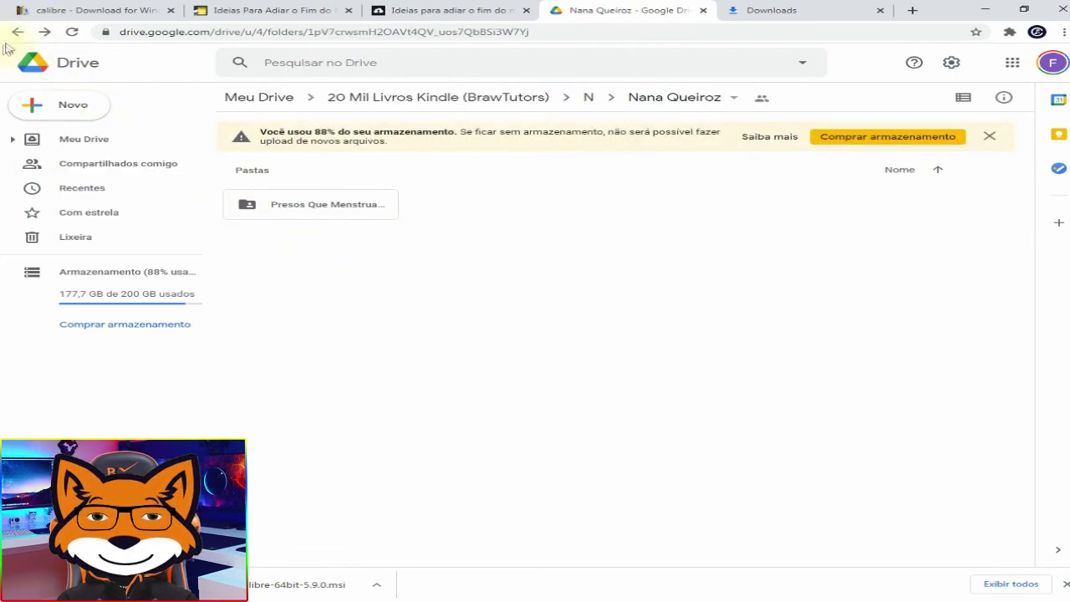
{"action": "left_click", "coordinate": [18, 31]}
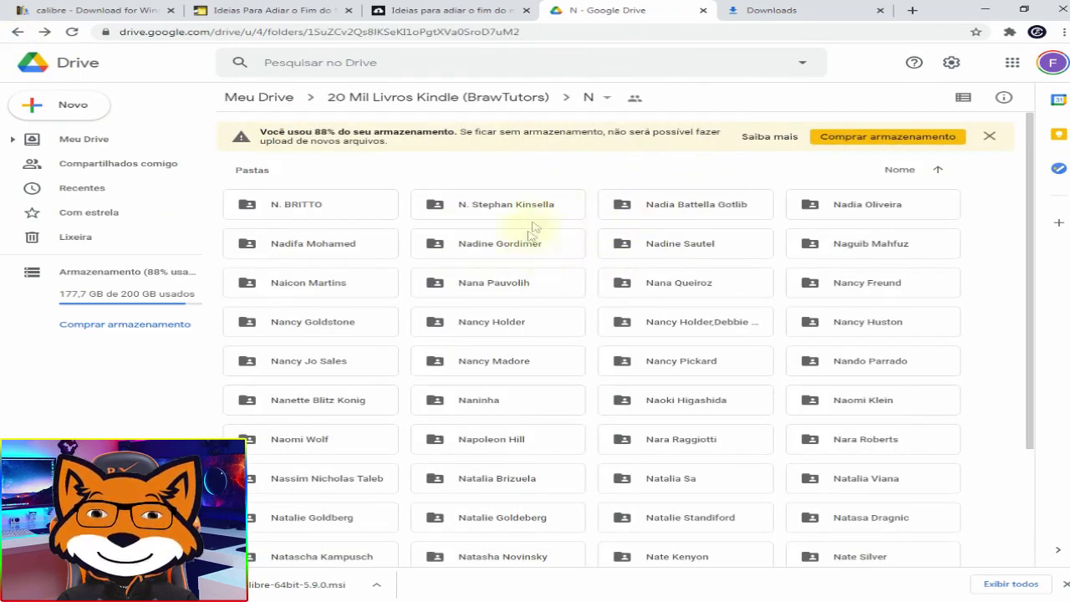
- Browse the author folders in N and go back to the "20 Mil Livros Kindle (BrawTutors)" folder
{"action": "scroll", "coordinate": [761, 289], "scroll_direction": "down", "scroll_amount": 3}
{"action": "scroll", "coordinate": [669, 311], "scroll_direction": "up", "scroll_amount": 5}
{"action": "left_click", "coordinate": [18, 32]}
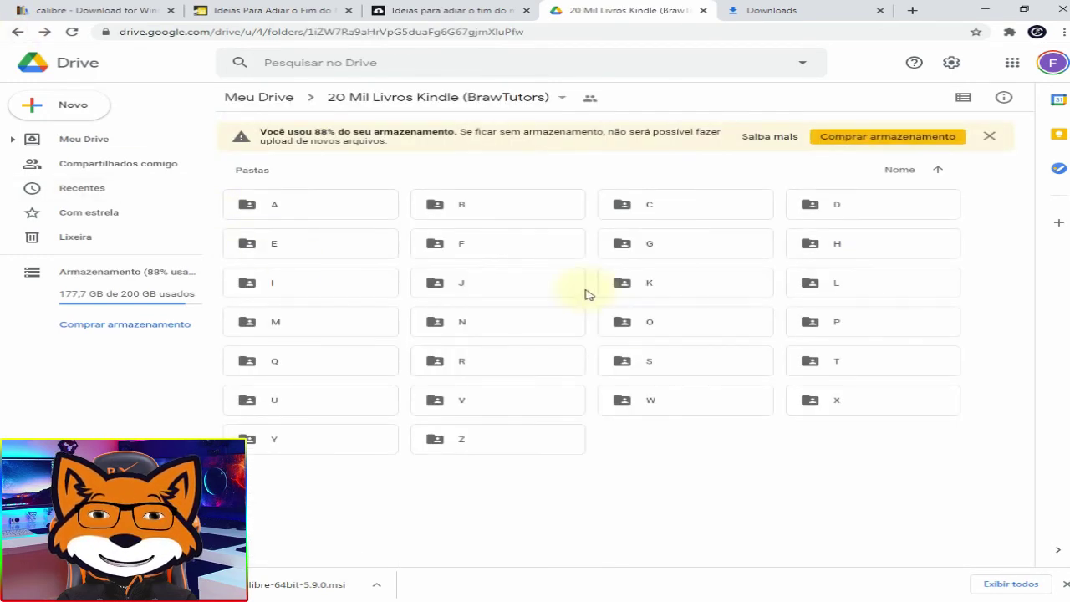
- Select folder J, replace that with a selection of all the letter folders, and clear the selection
{"action": "left_click_drag", "start_coordinate": [502, 287], "coordinate": [516, 286]}
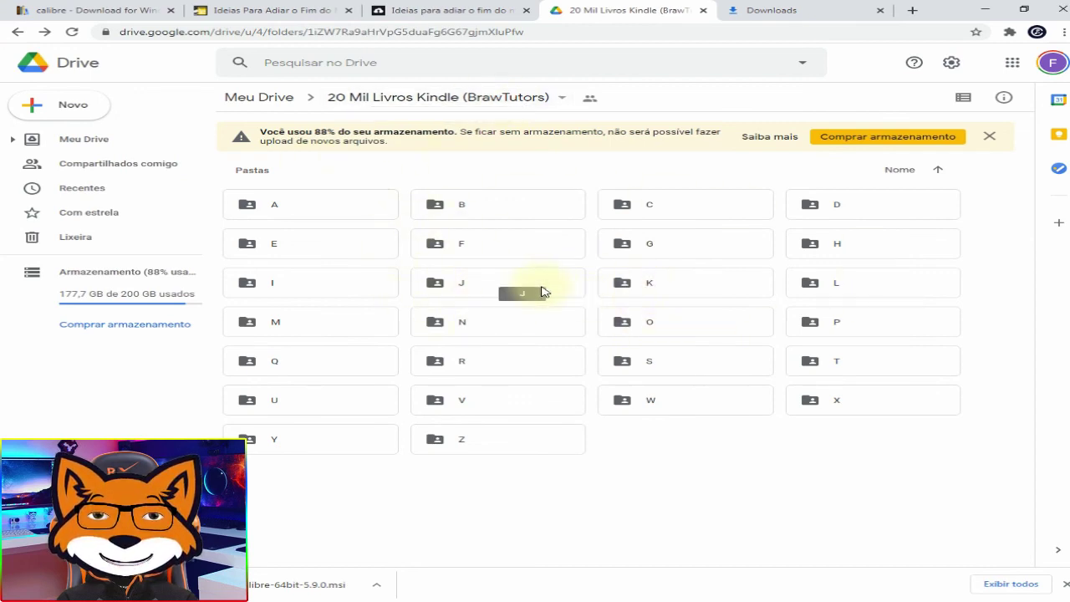
{"action": "left_click", "coordinate": [460, 279]}
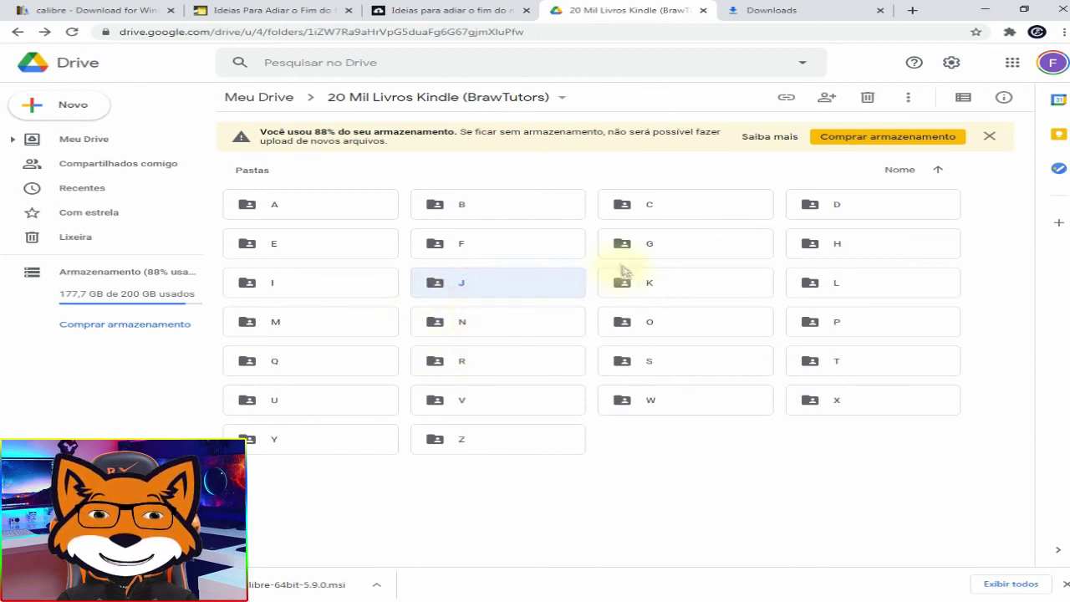
{"action": "left_click", "coordinate": [687, 405]}
{"action": "left_click_drag", "start_coordinate": [339, 500], "coordinate": [958, 191]}
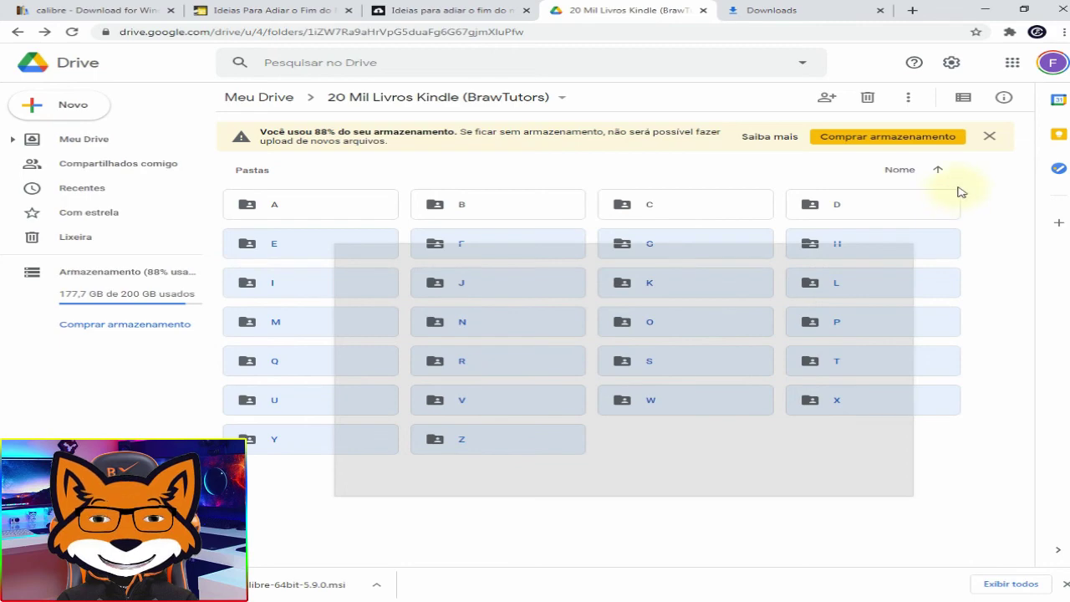
{"action": "key", "text": "Escape"}
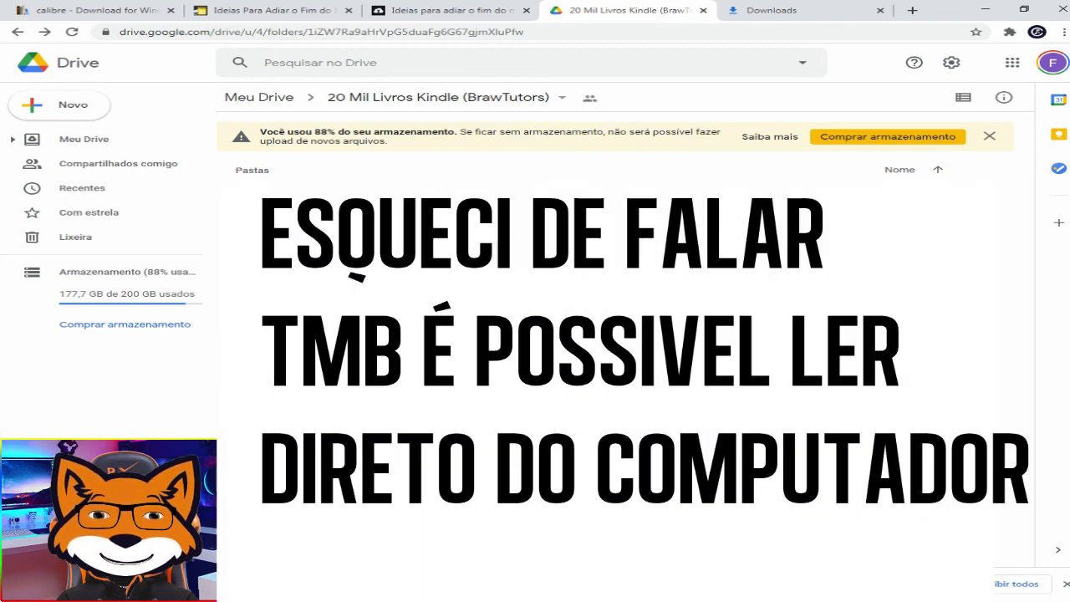